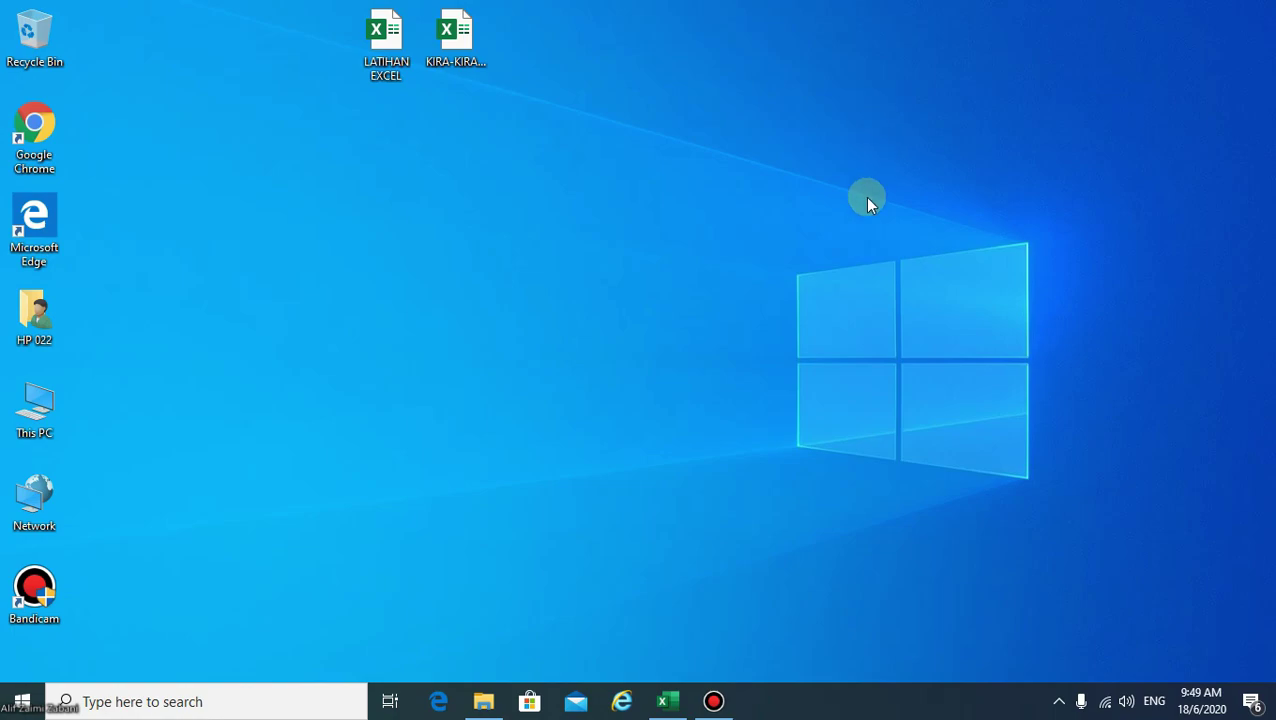
- Bring the LATIHAN EXCEL workbook back into view and select cell H5
click(664, 701)
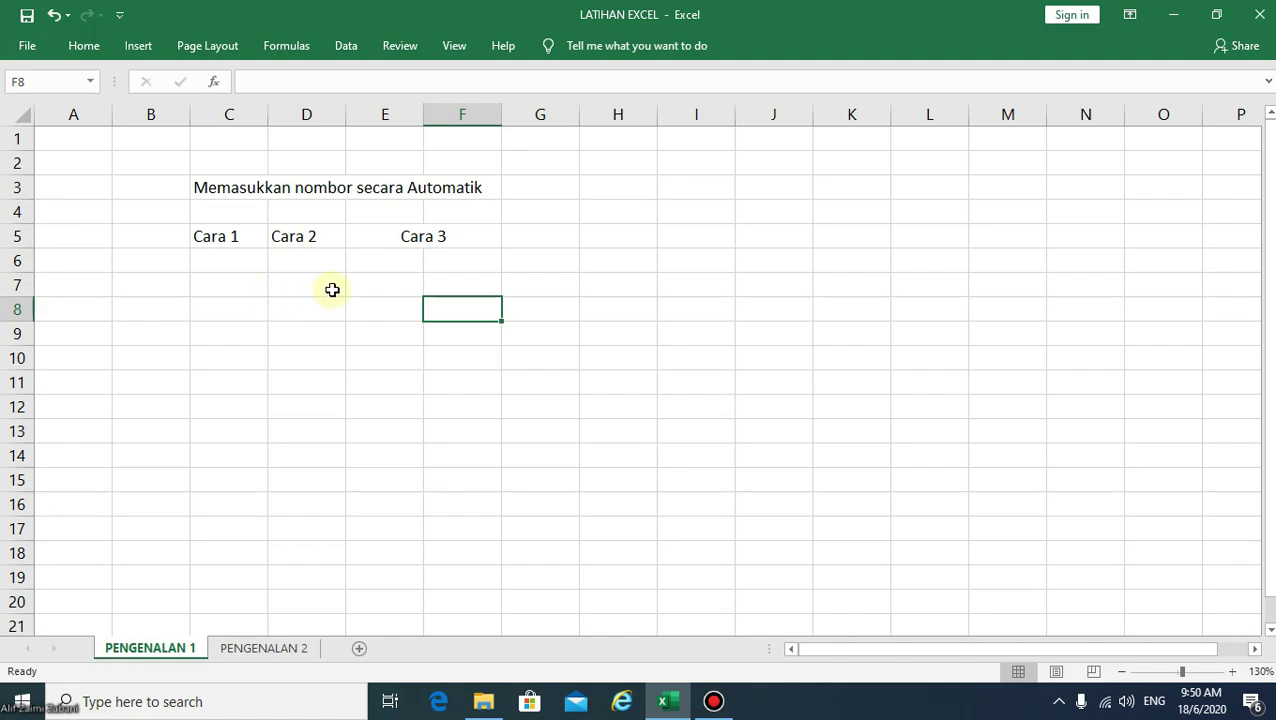
click(648, 238)
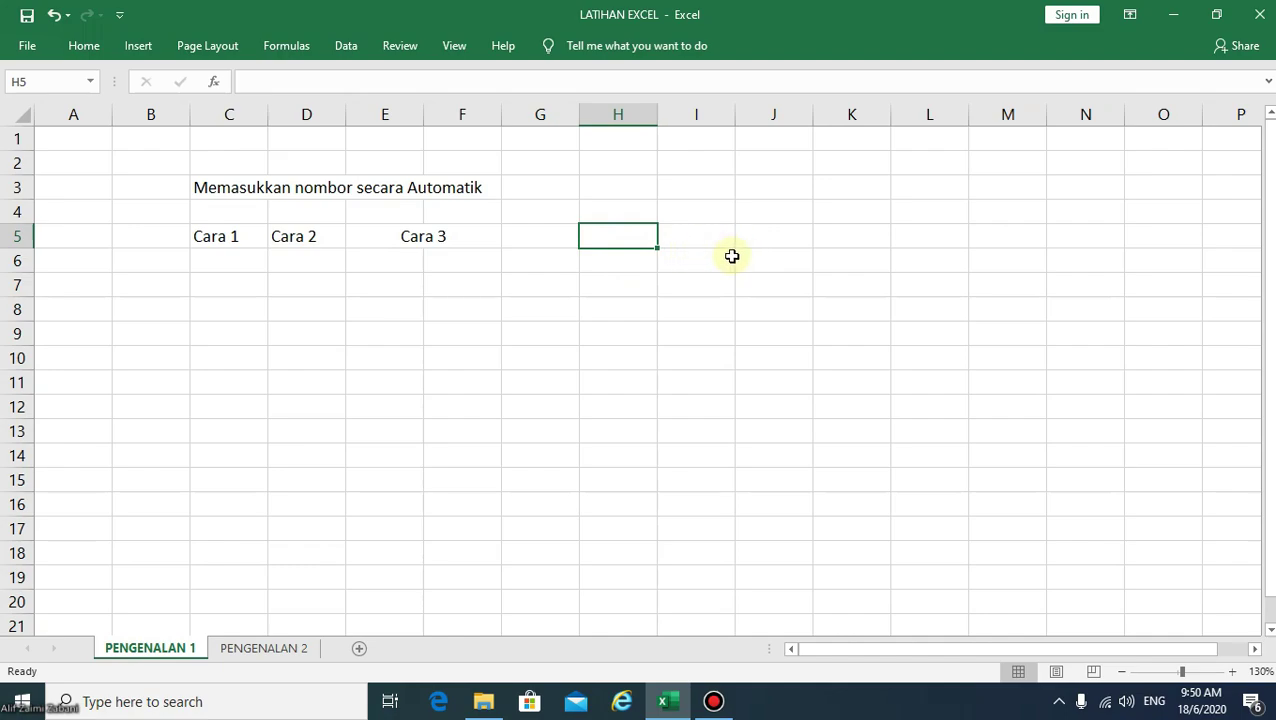
text(1)
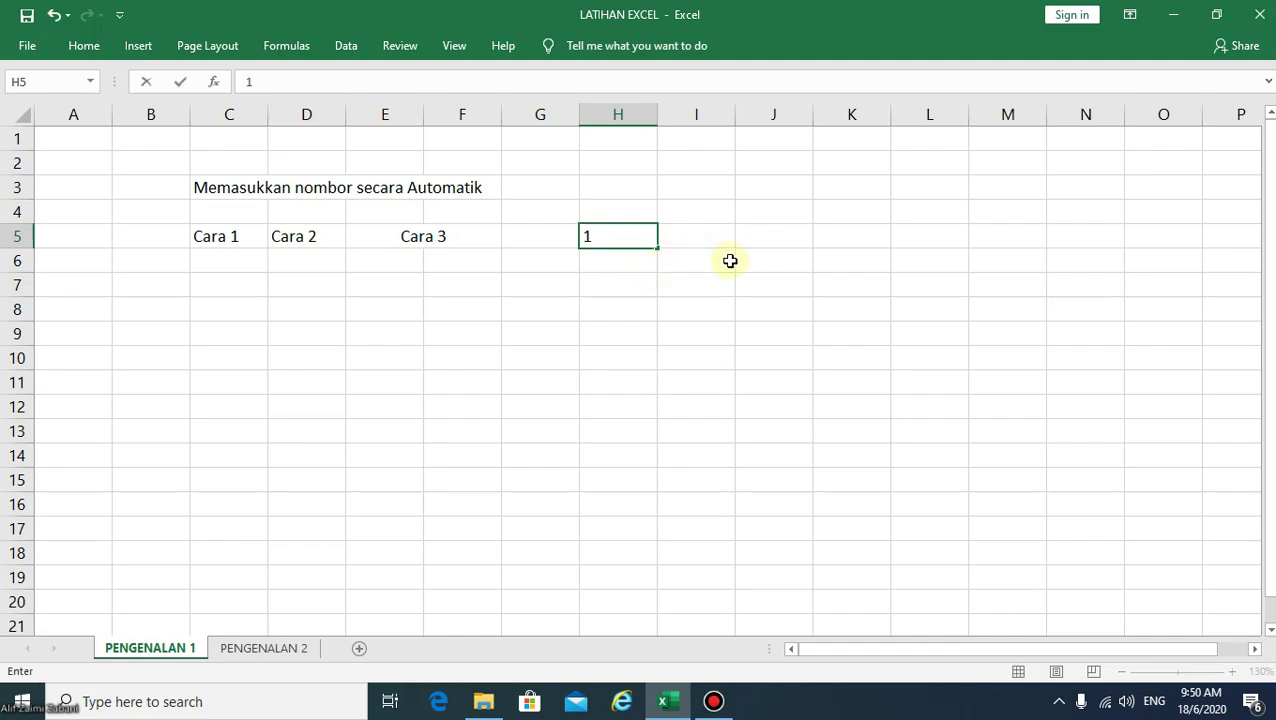
click(650, 264)
text(2)
click(643, 290)
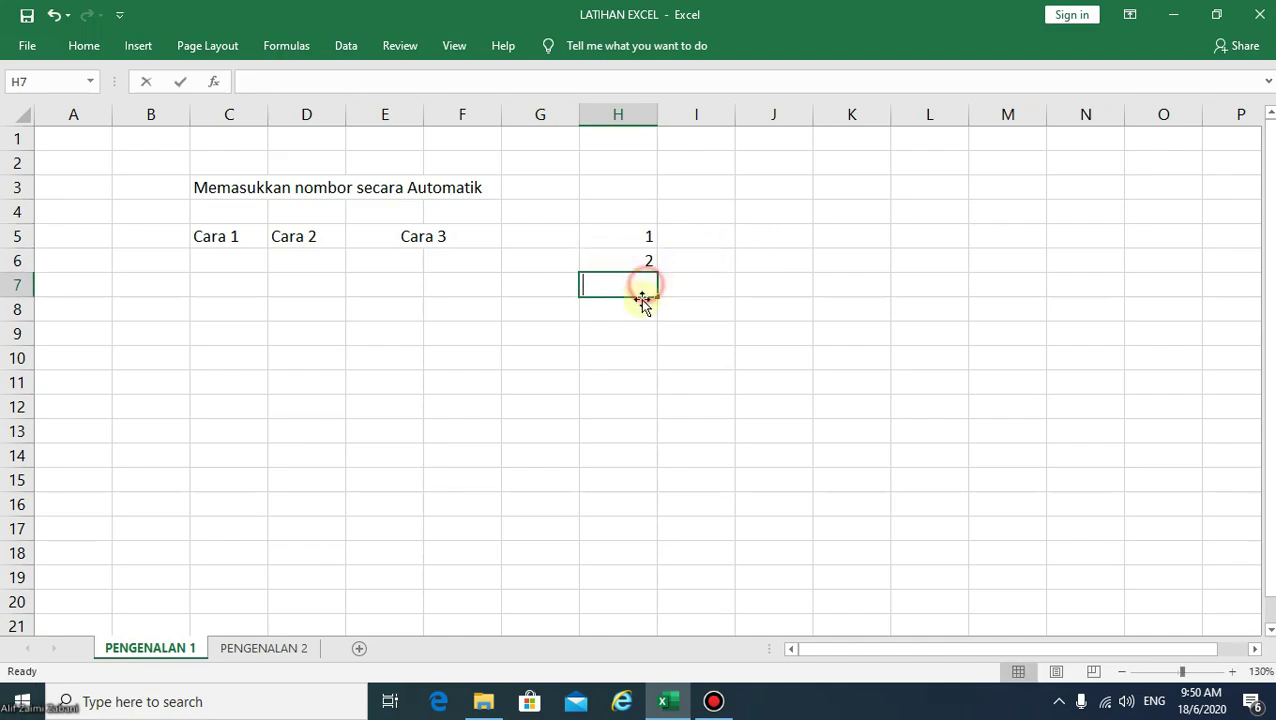
text(3)
click(640, 308)
text(4)
click(641, 333)
click(649, 350)
text(5)
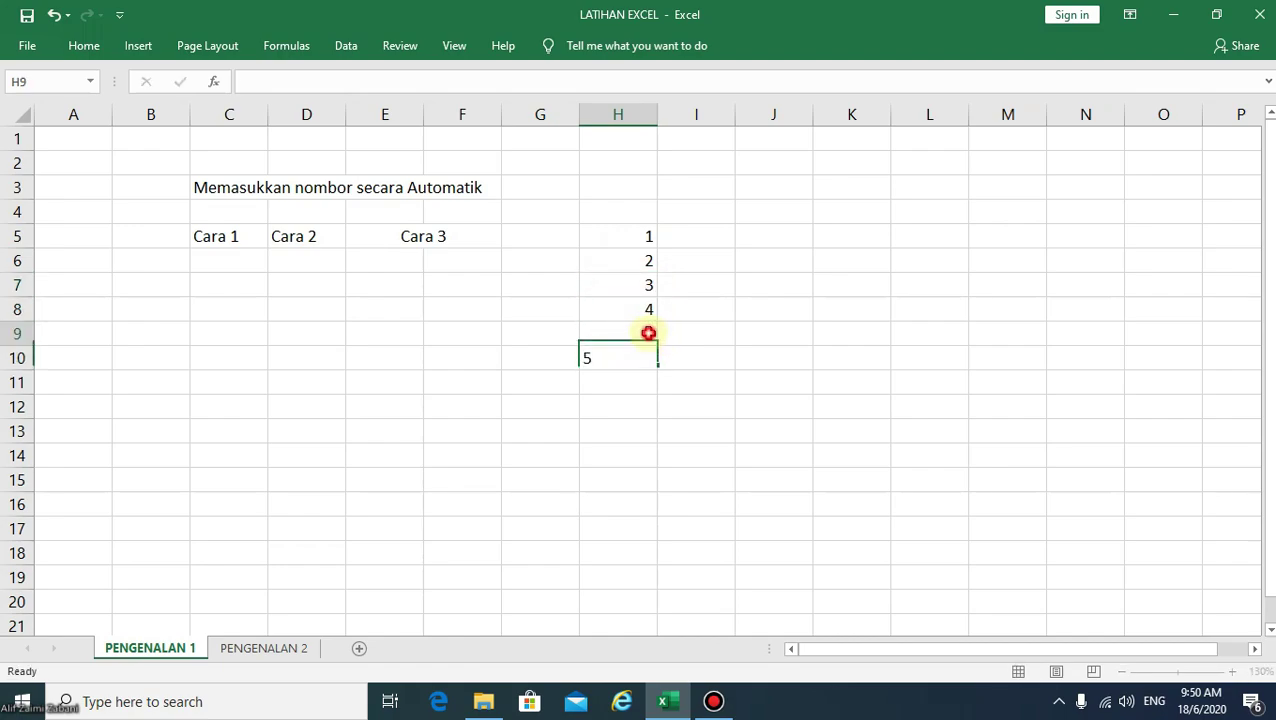
click(648, 333)
drag(646, 234, 638, 364)
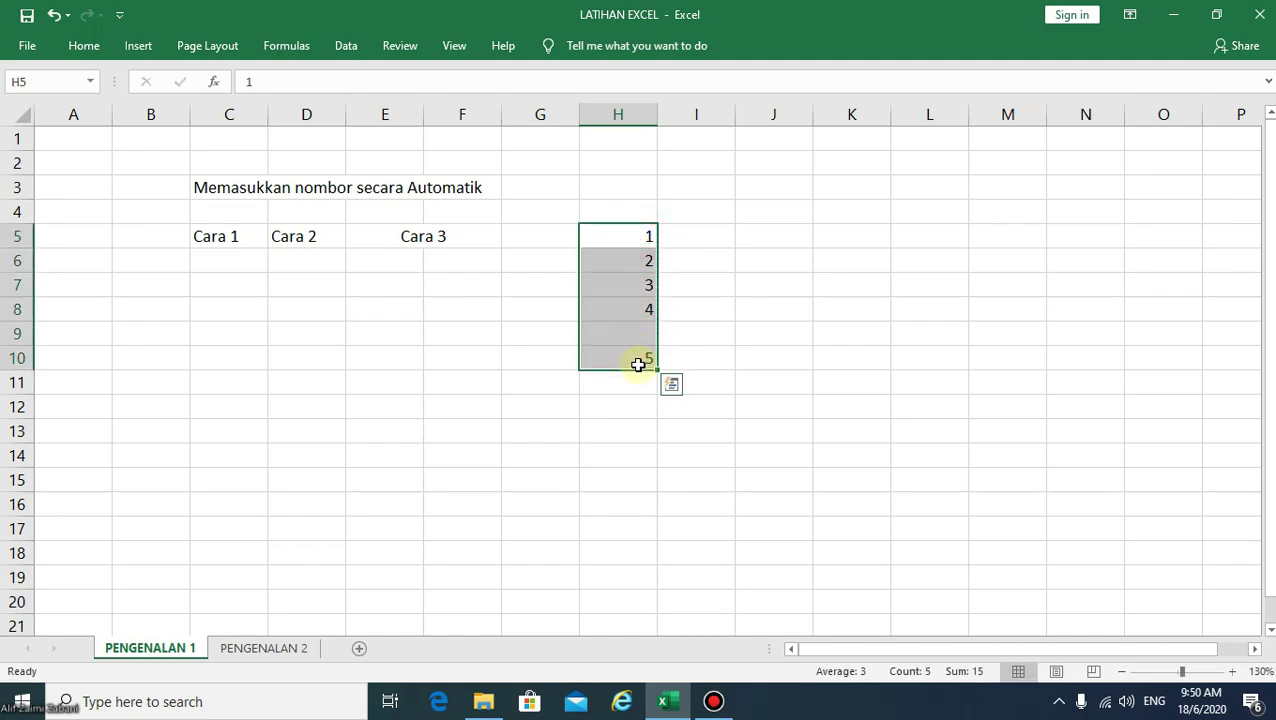
key(Delete)
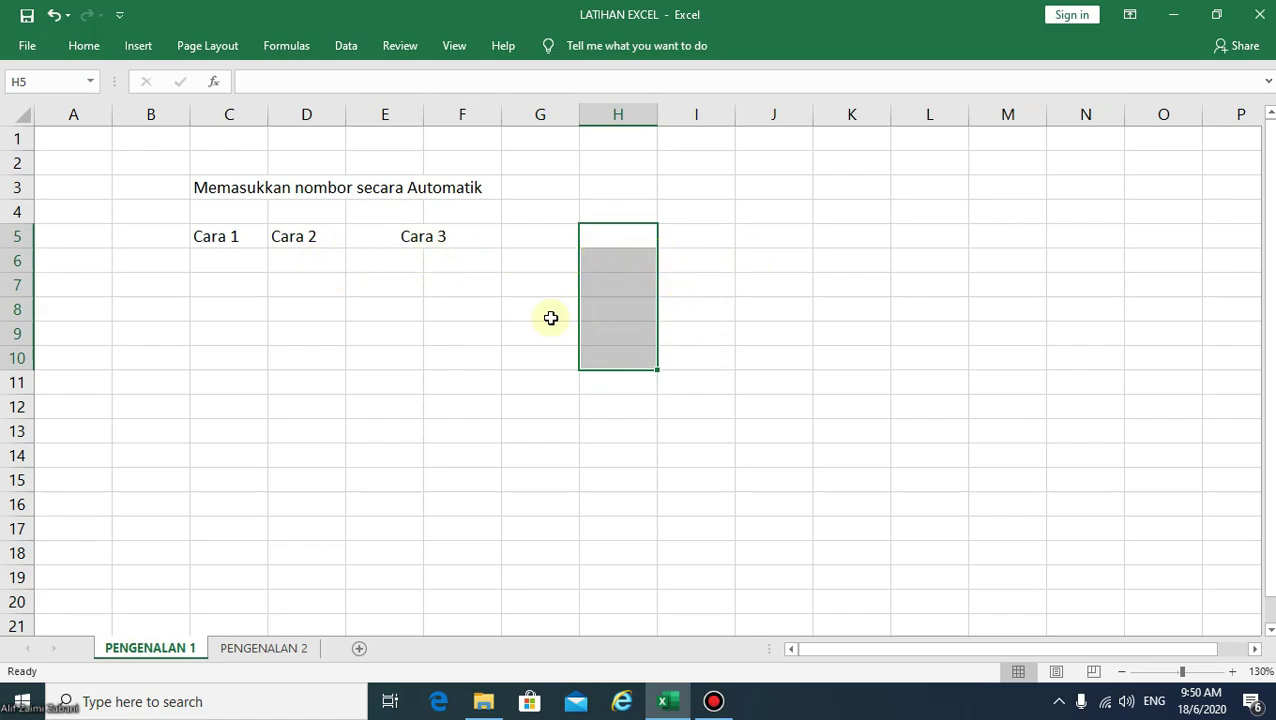
click(228, 285)
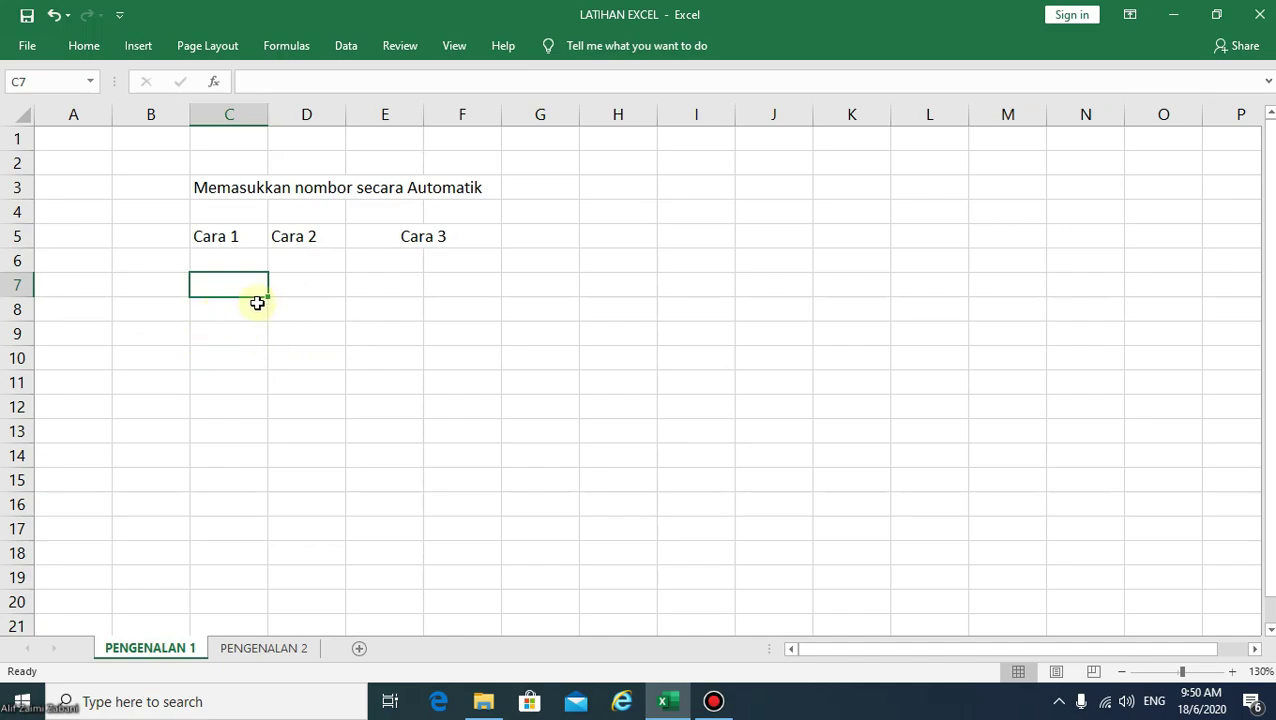
text(1)
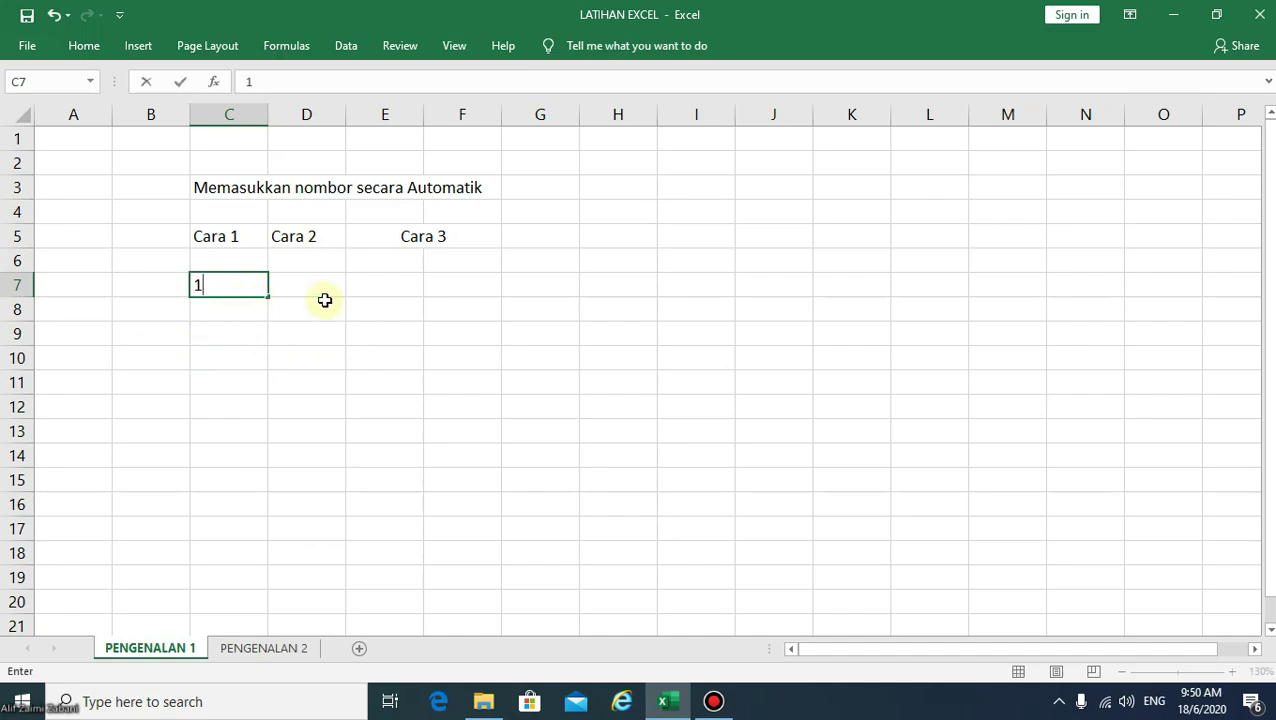
click(248, 314)
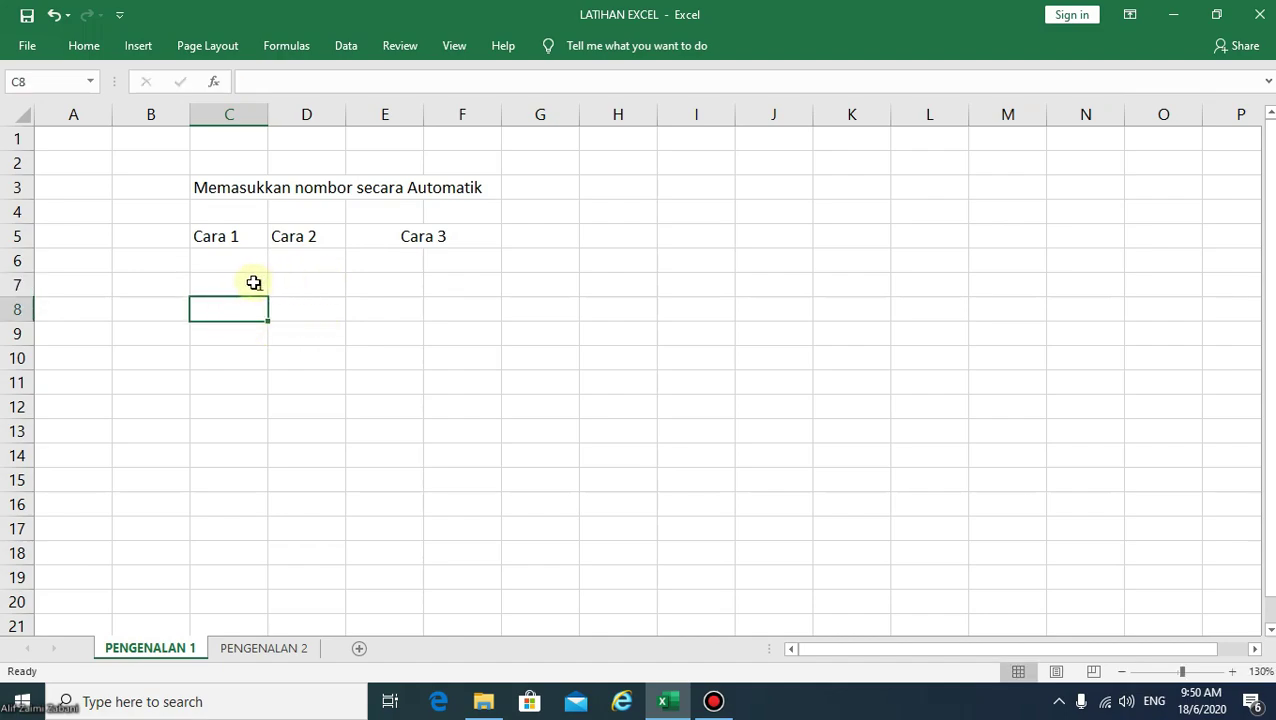
click(245, 284)
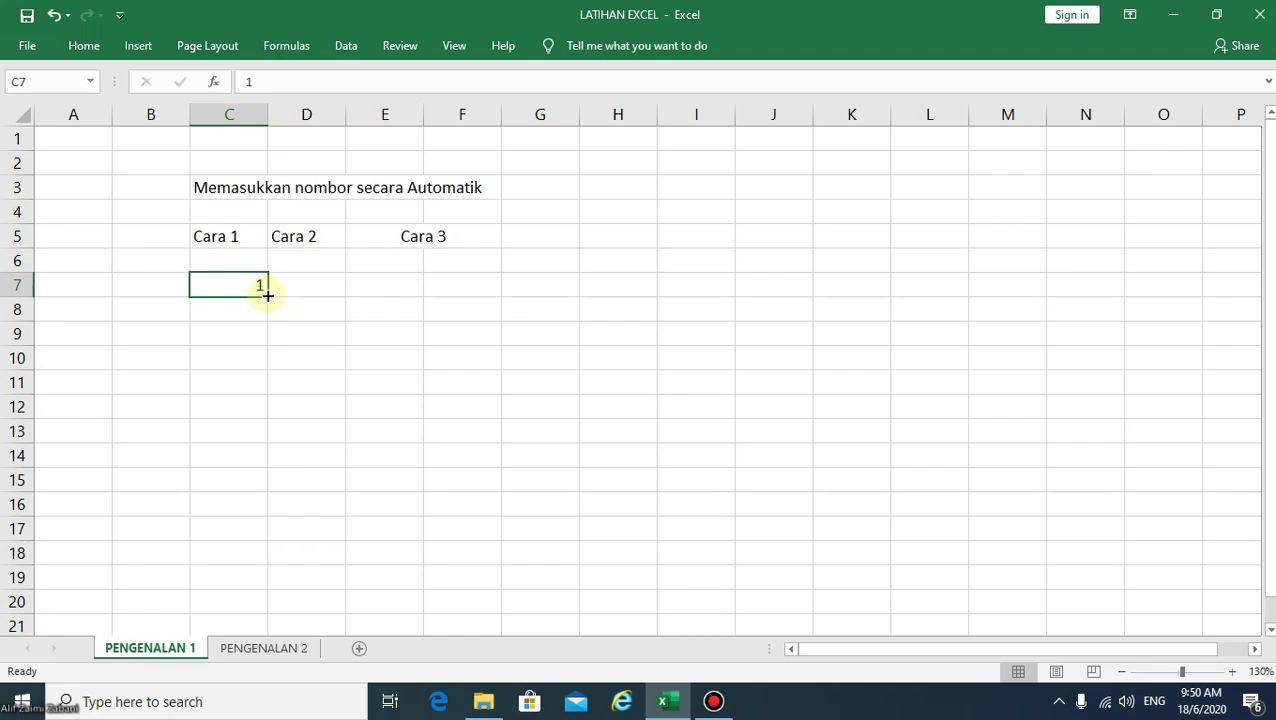
drag(267, 295, 255, 519)
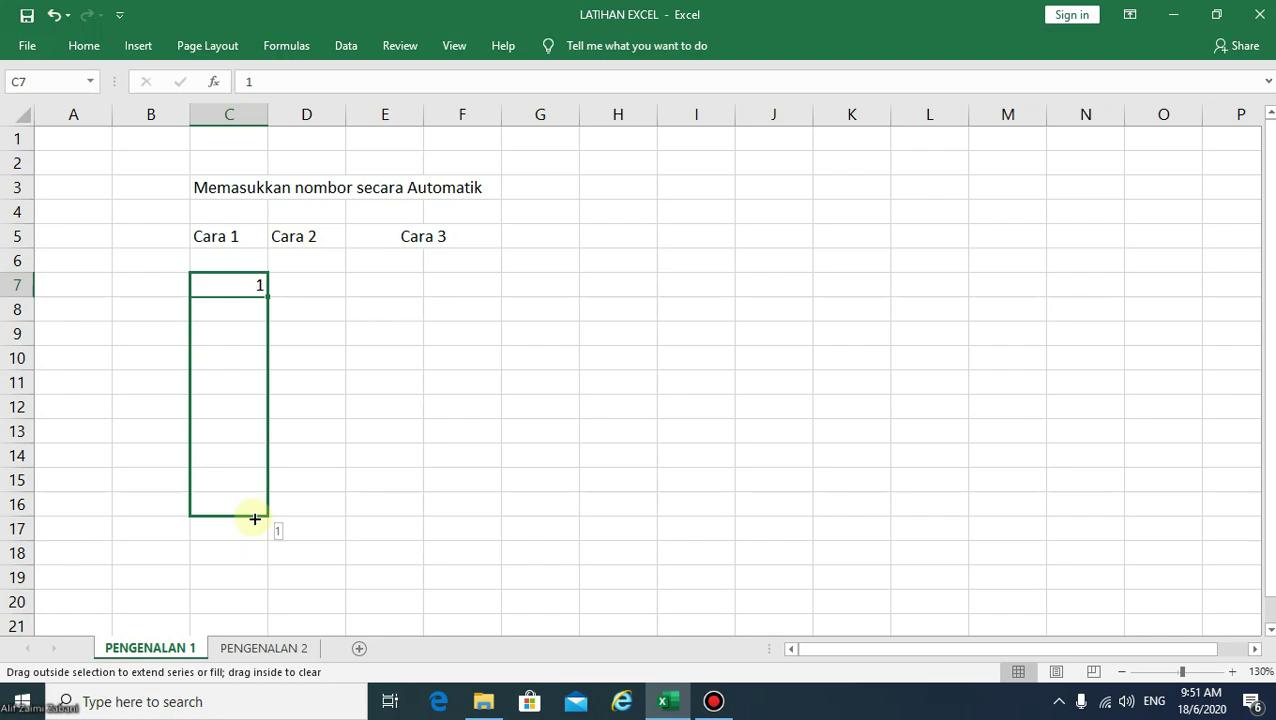
drag(255, 519, 255, 520)
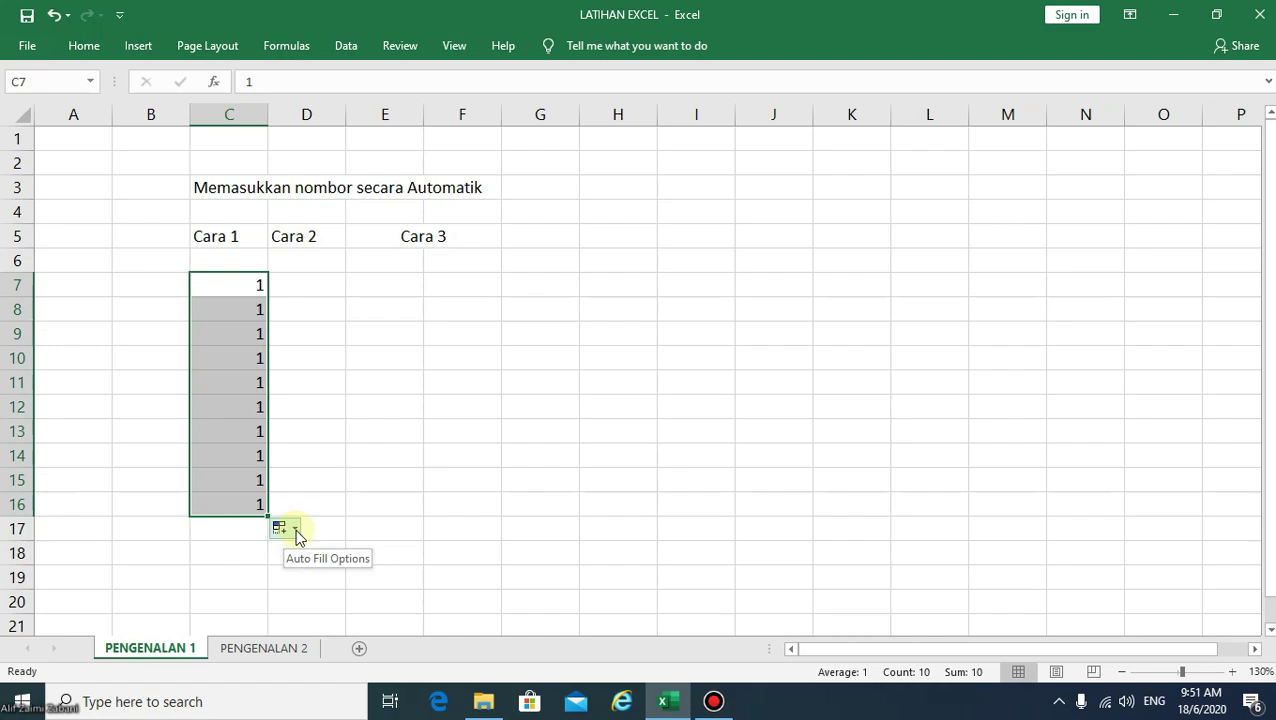
click(295, 530)
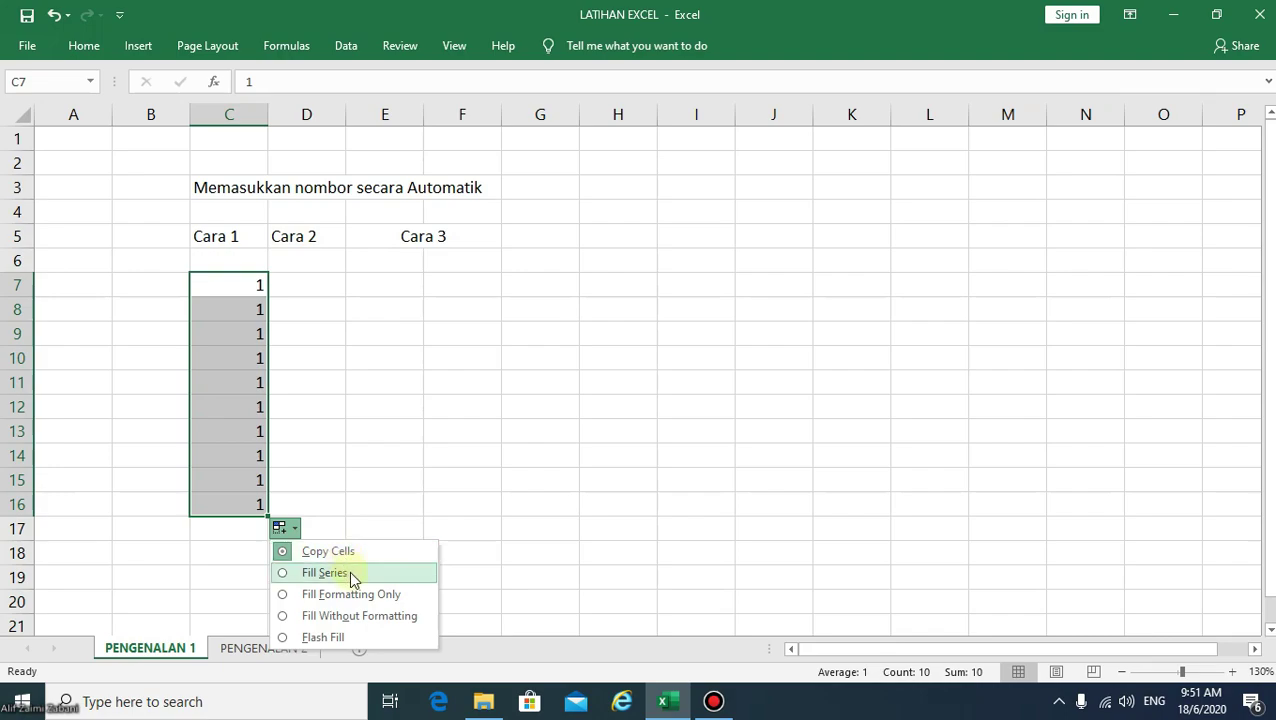
click(349, 572)
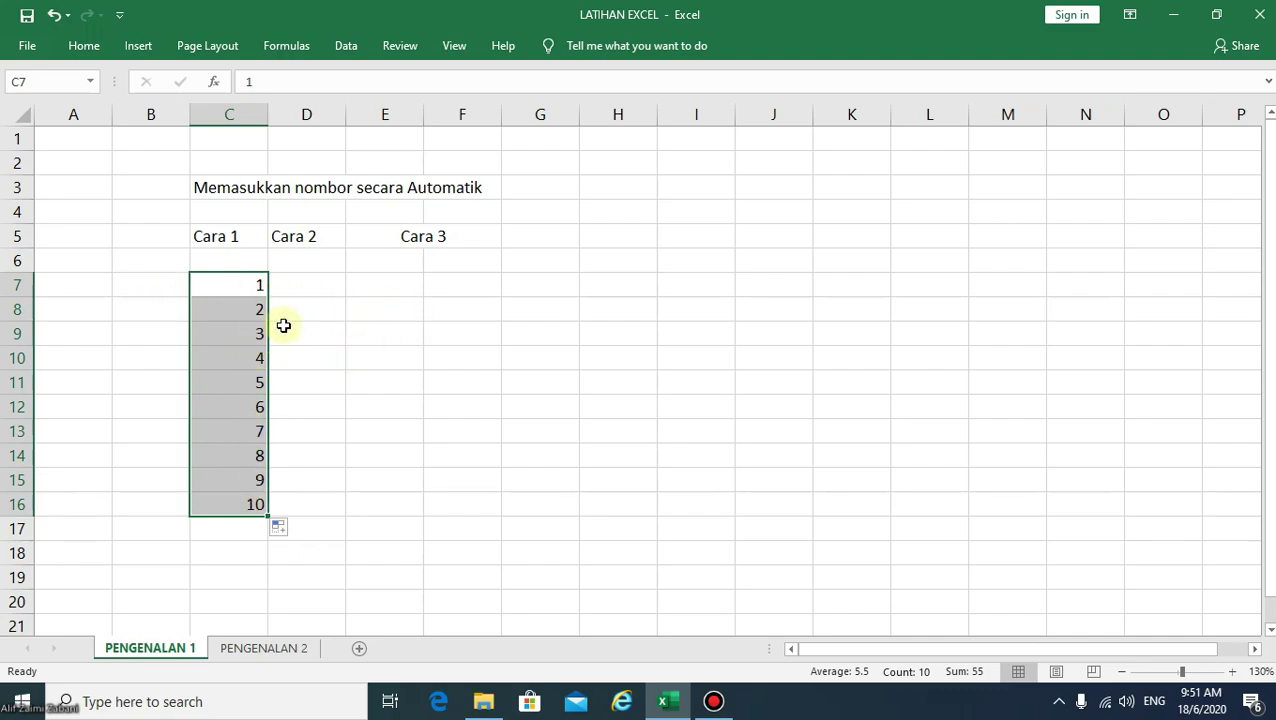
key(Delete)
- Enter 1 in C7 and fill C7:C18 as a series from 1 to 12 using Fill Series
click(237, 289)
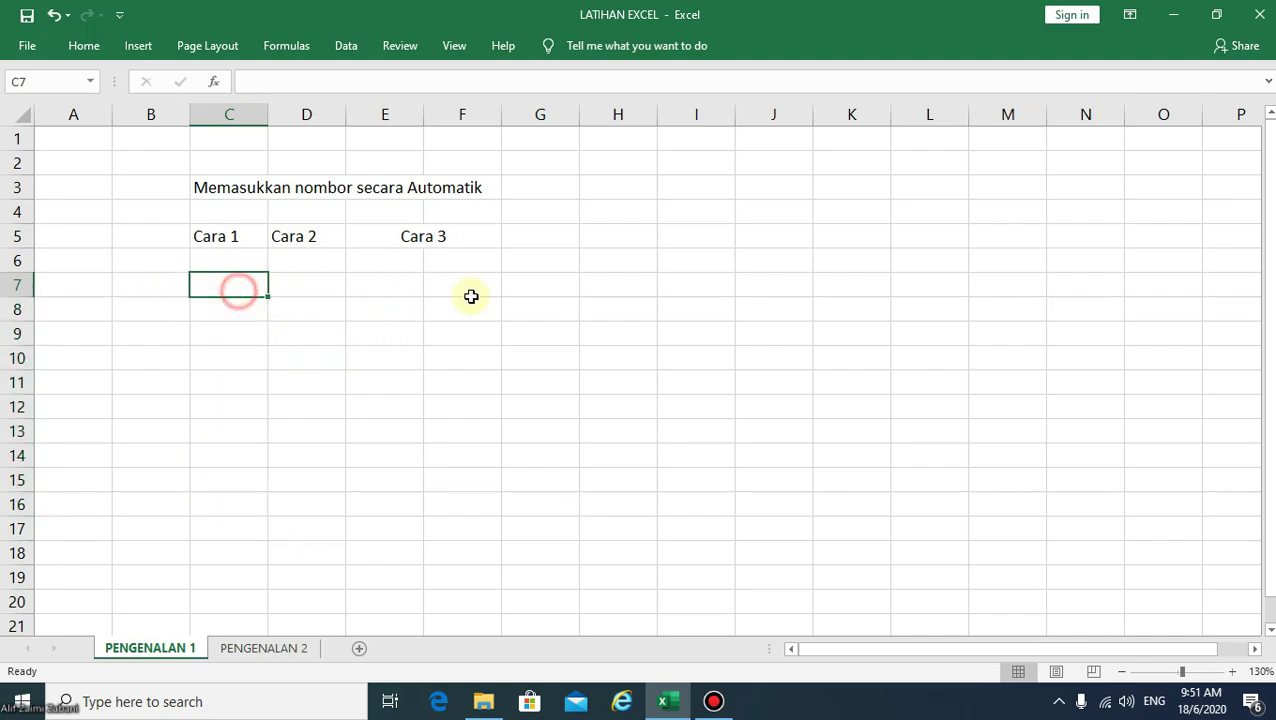
text(1)
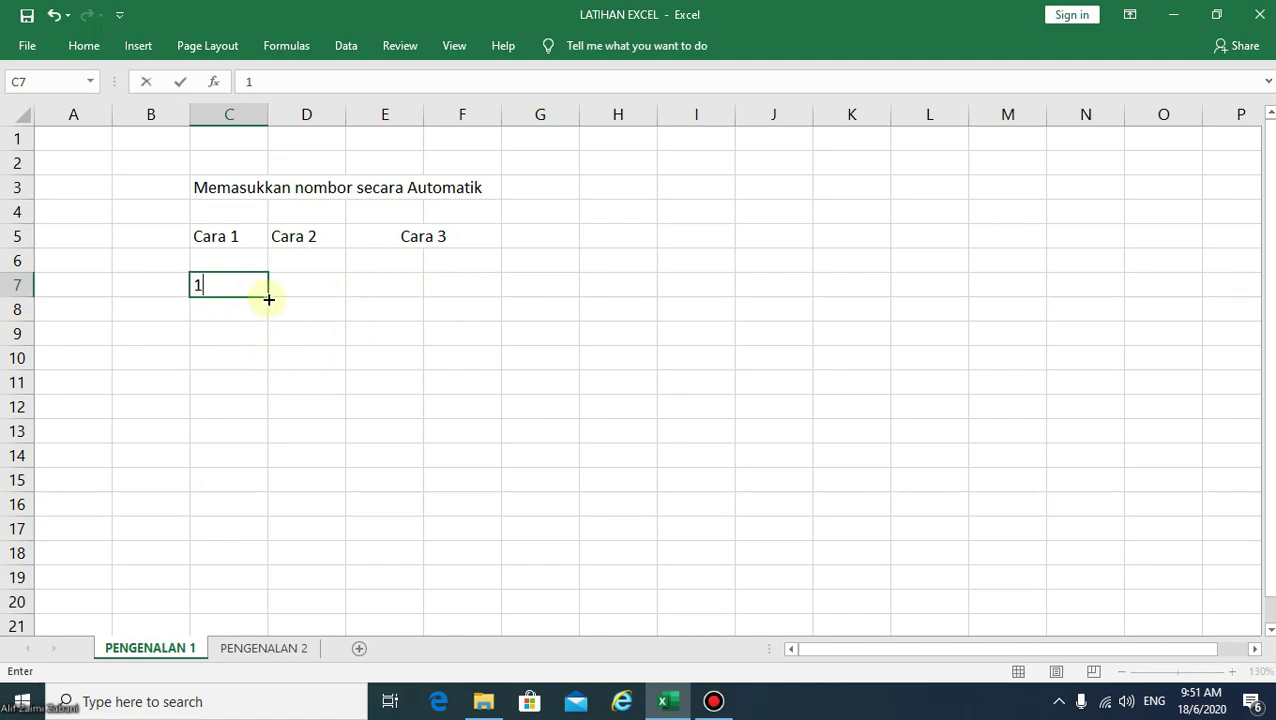
drag(268, 298, 260, 554)
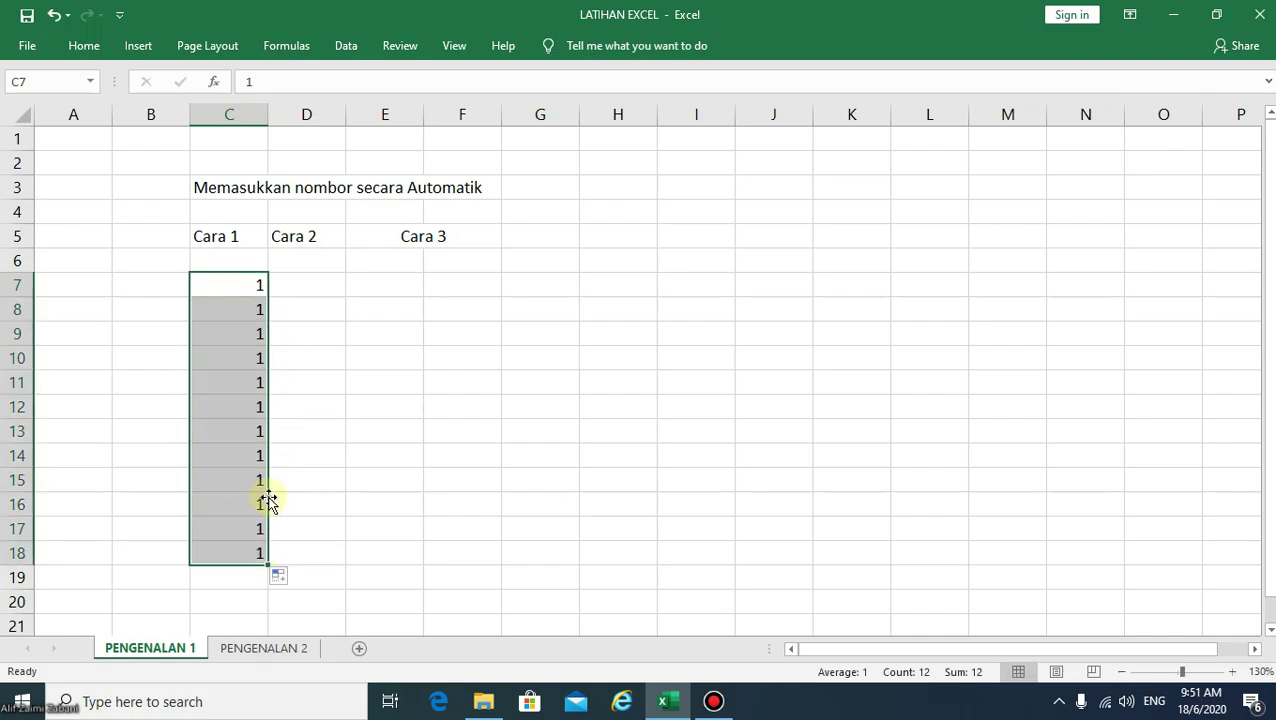
click(289, 583)
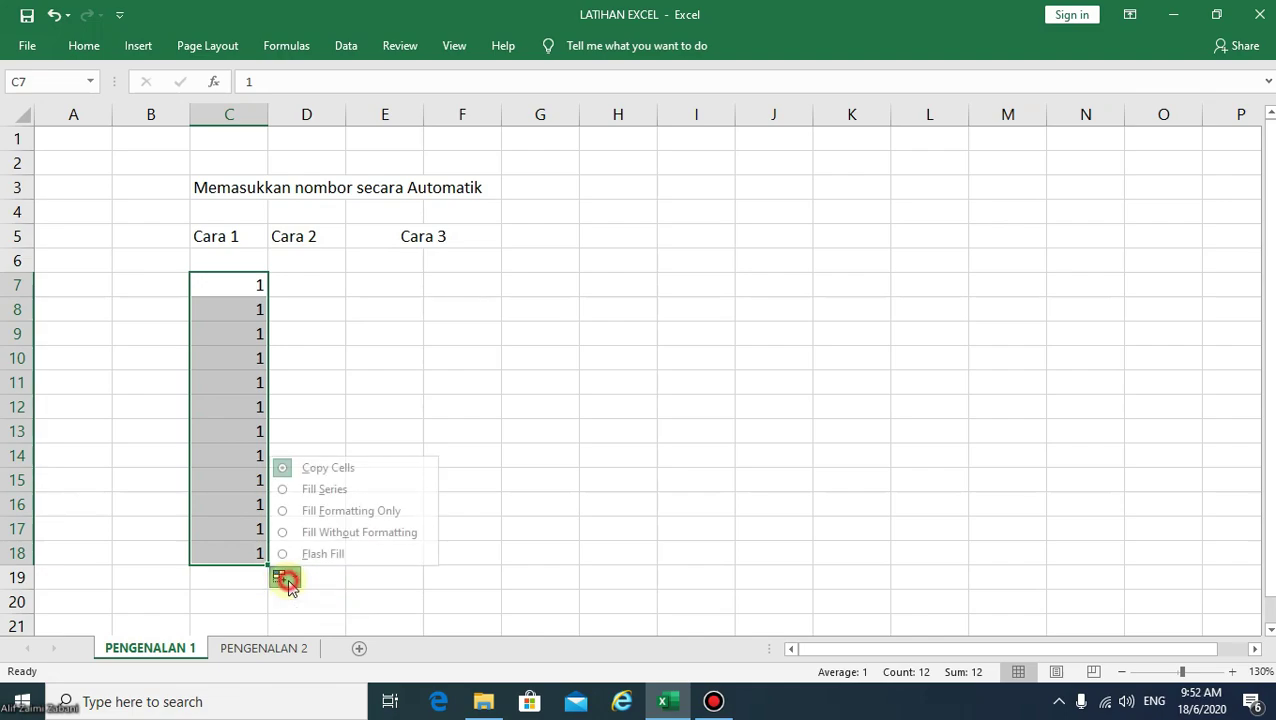
click(358, 490)
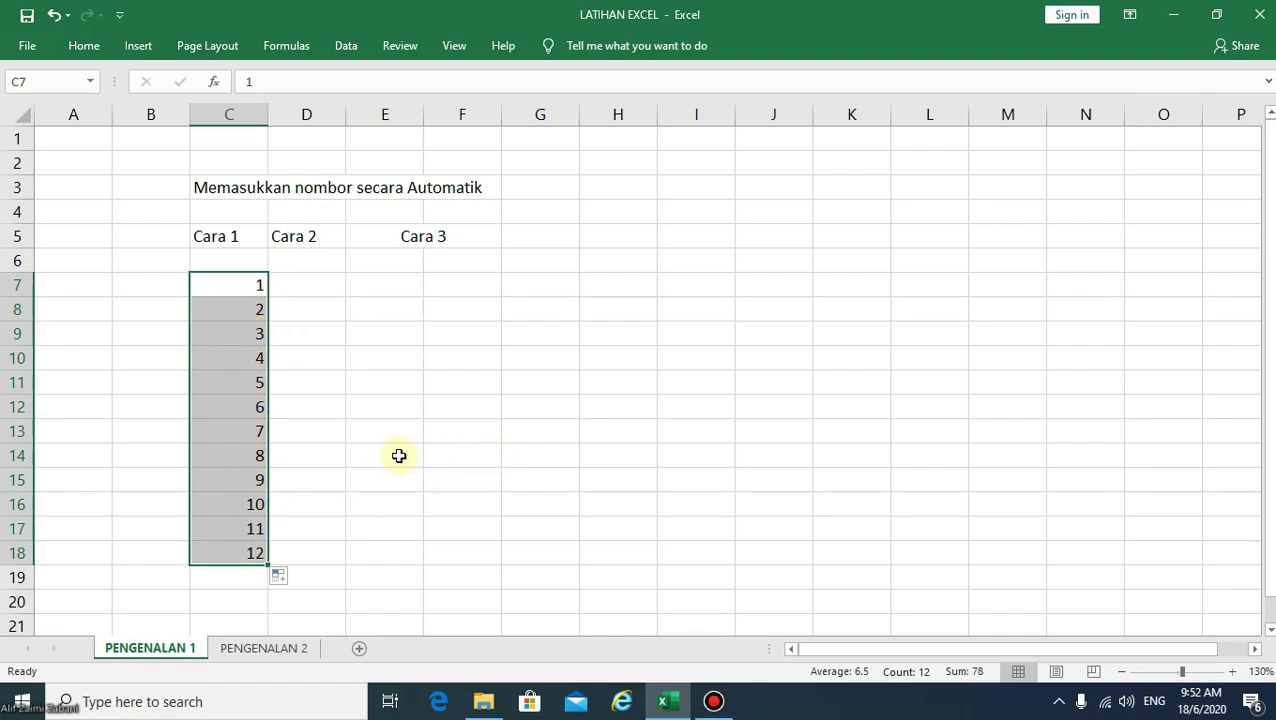
- Enter the label 'auto fill' in cell C6
click(233, 263)
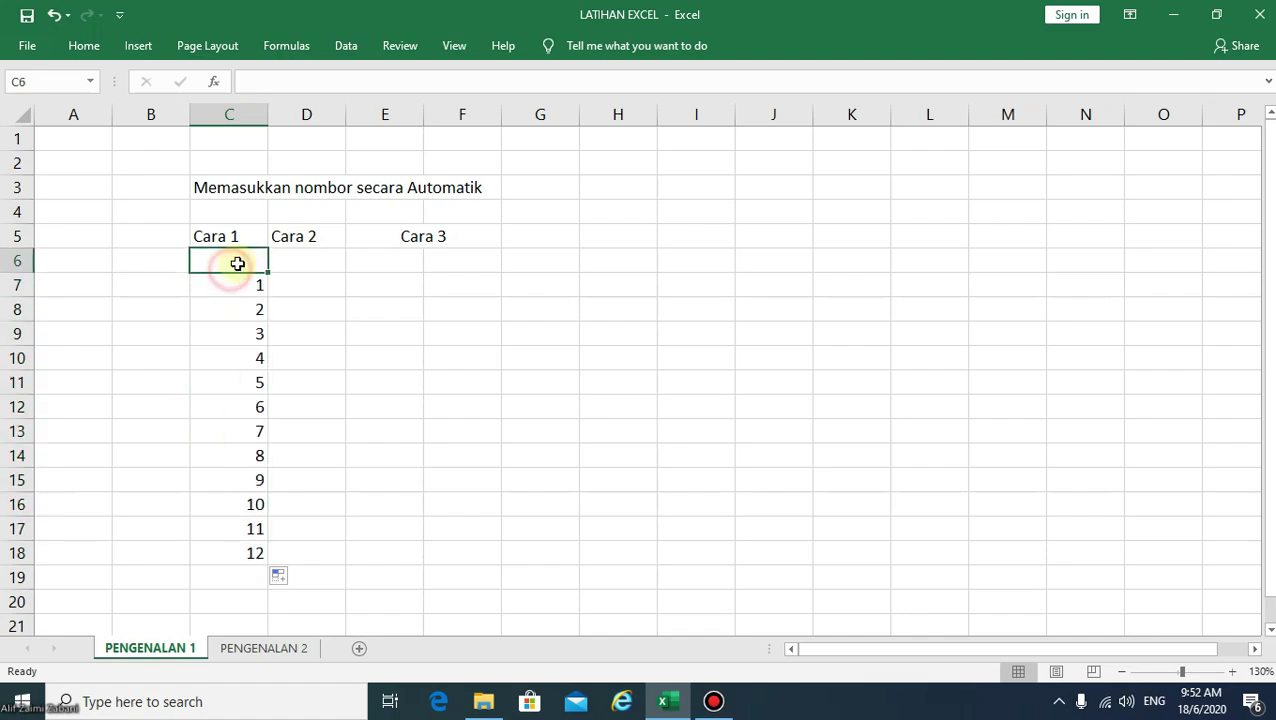
text(au)
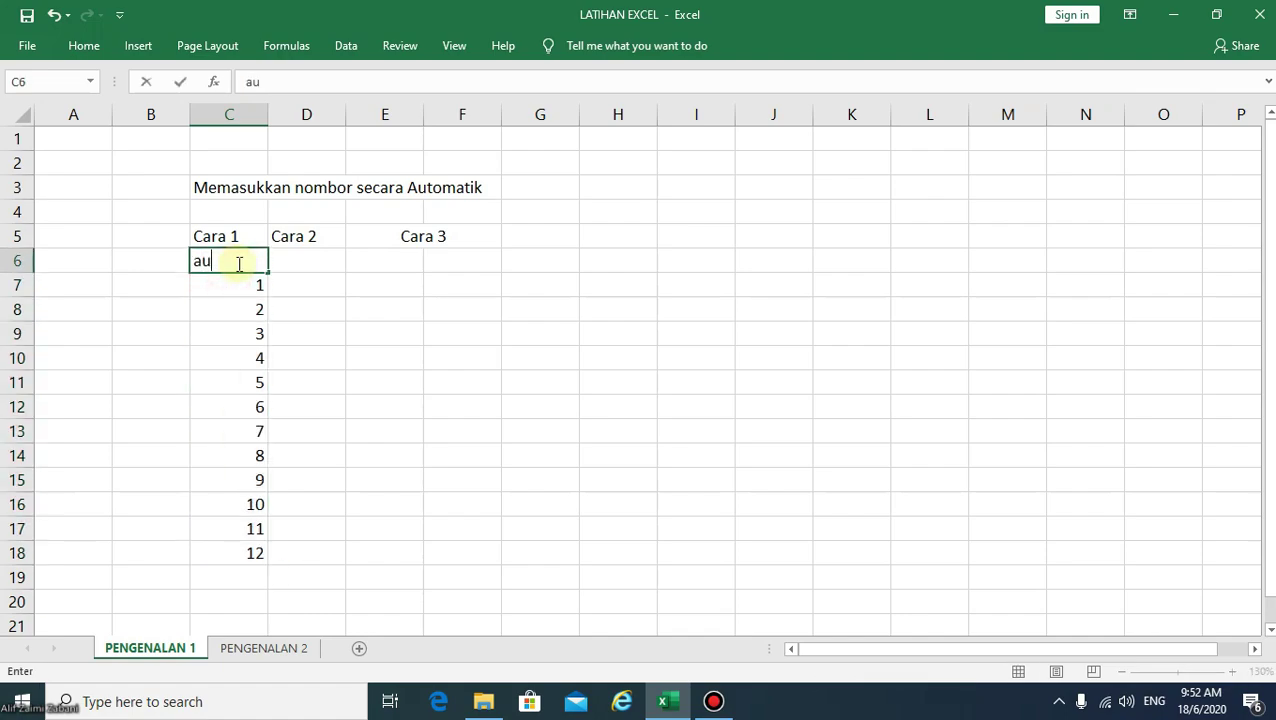
text(to du)
key(BackSpace)
key(BackSpace)
text(fill)
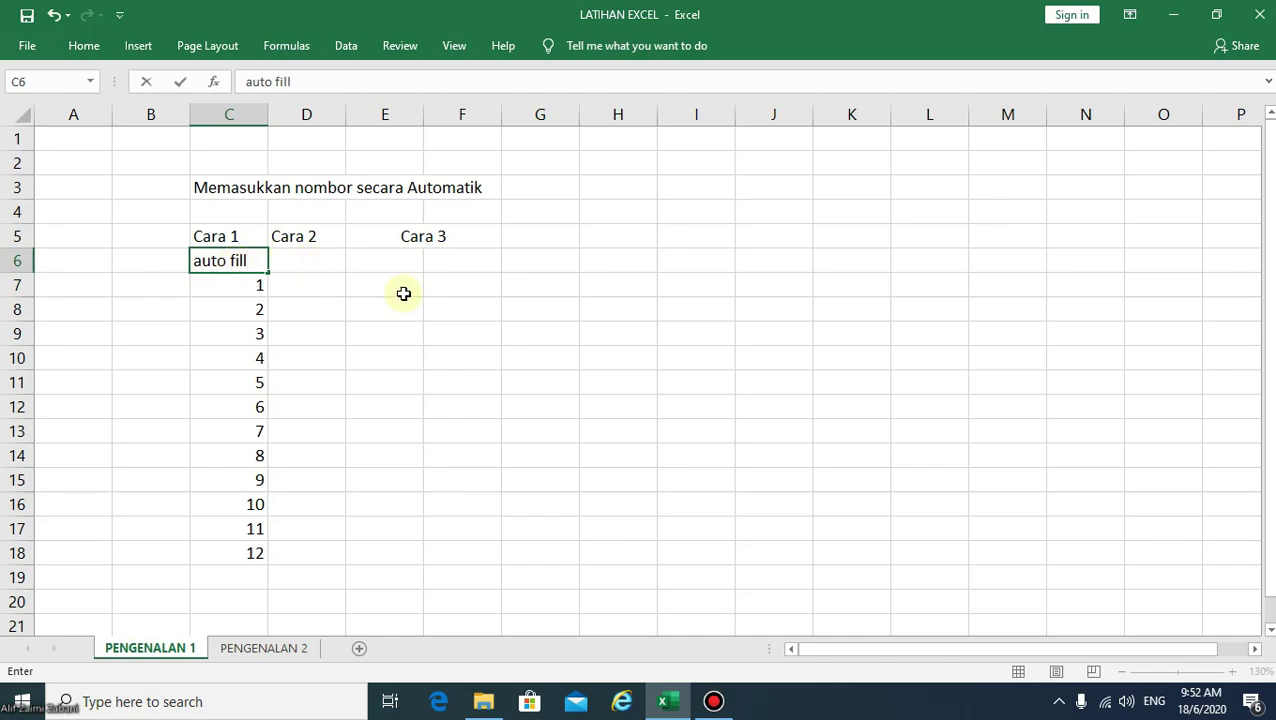
click(339, 284)
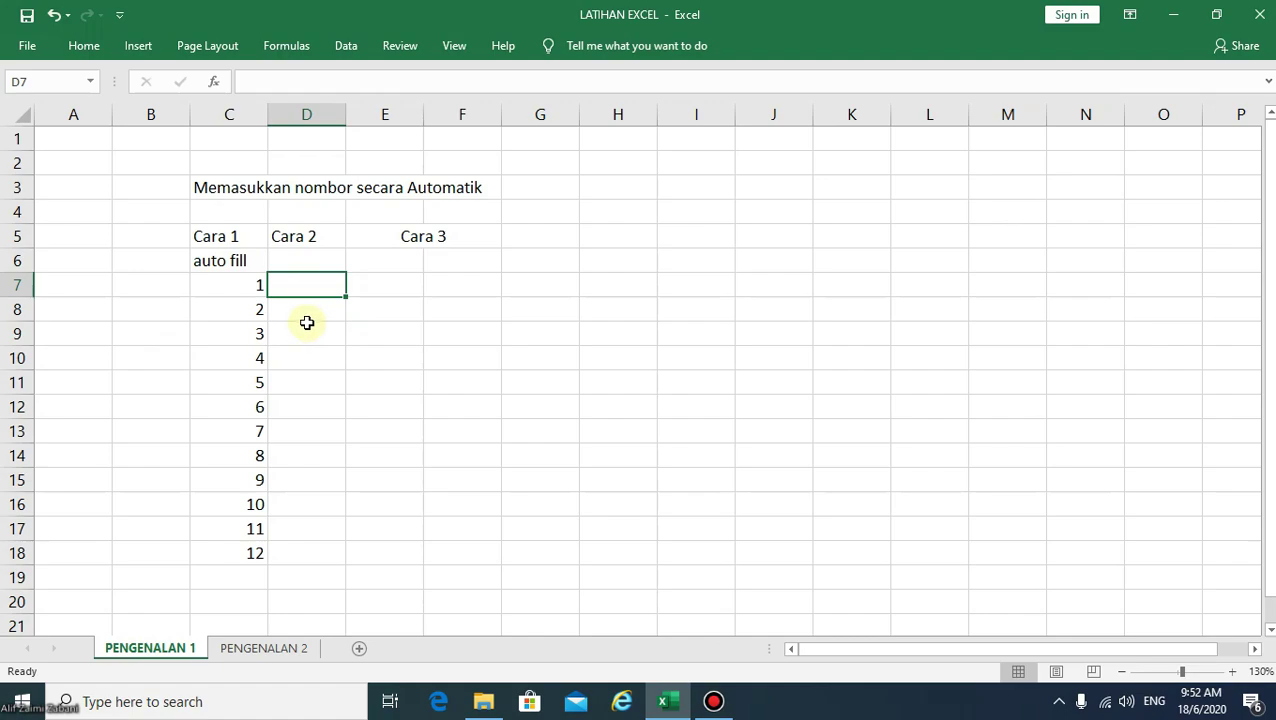
text(1)
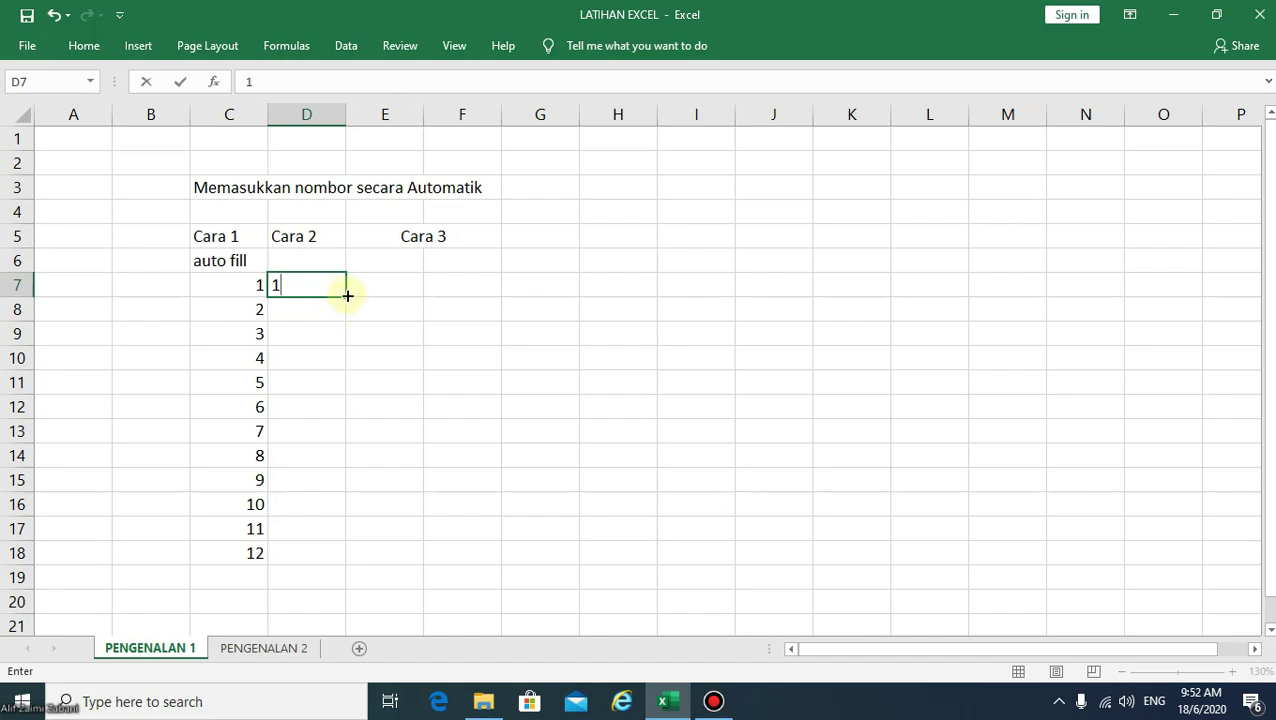
drag(347, 295, 341, 560)
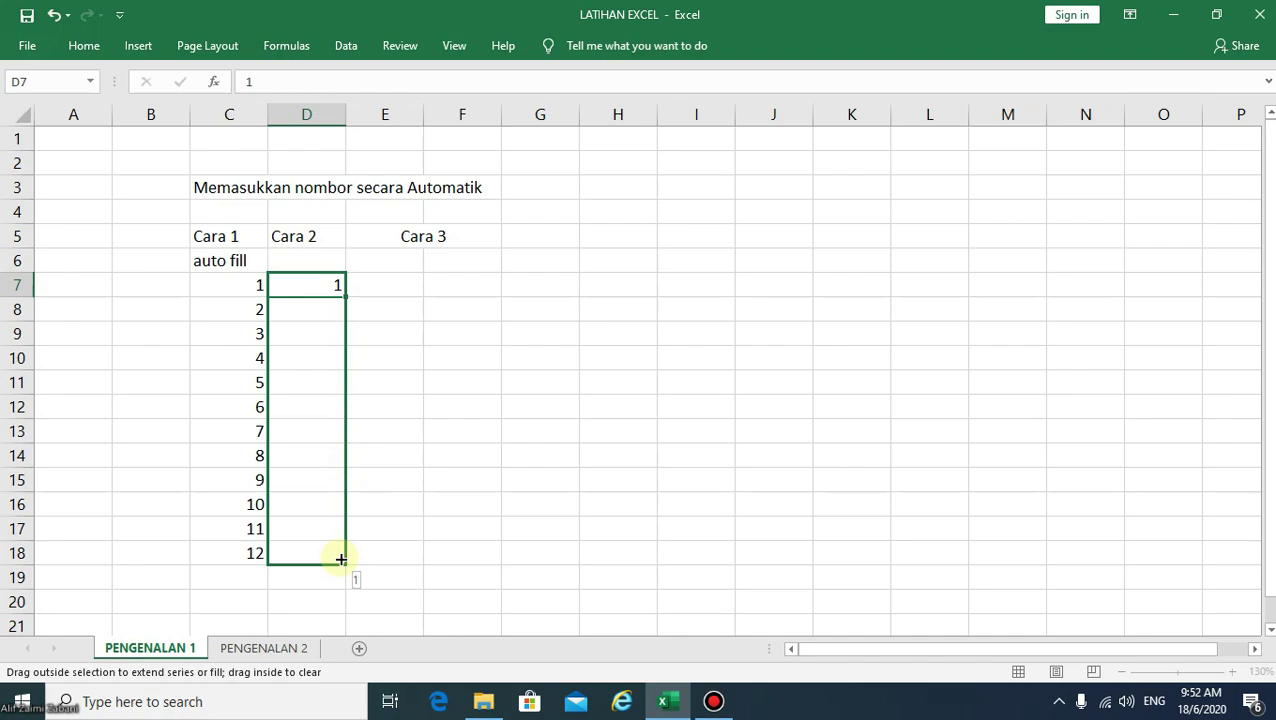
key(ctrl)
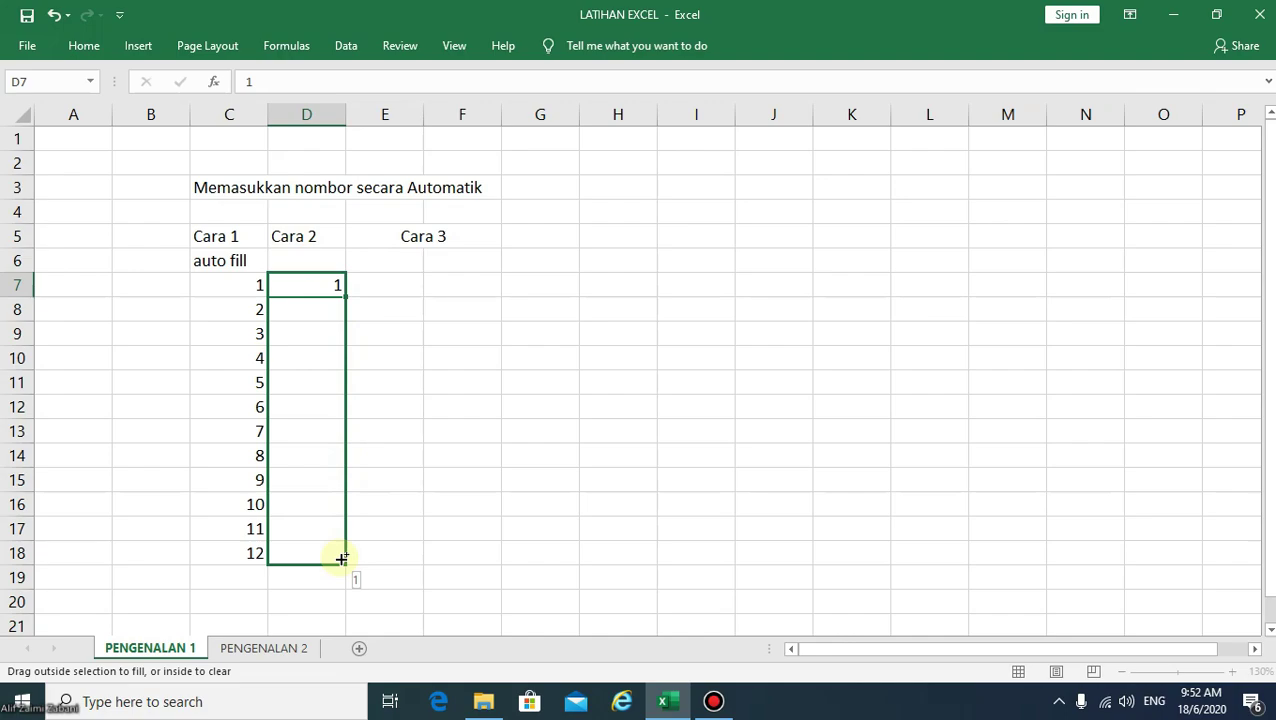
drag(341, 558, 338, 558)
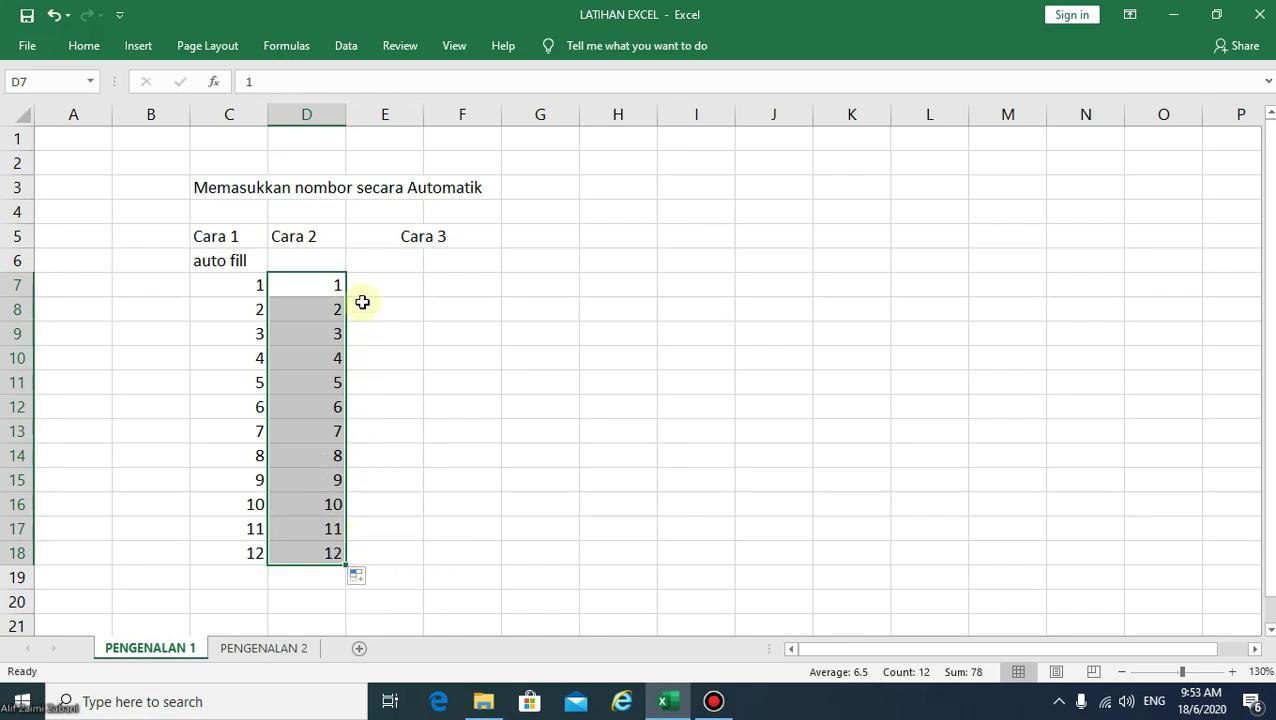
key(Delete)
- Enter 1 in D7 and Ctrl-drag the fill handle to D18 to count 1 to 12
click(316, 288)
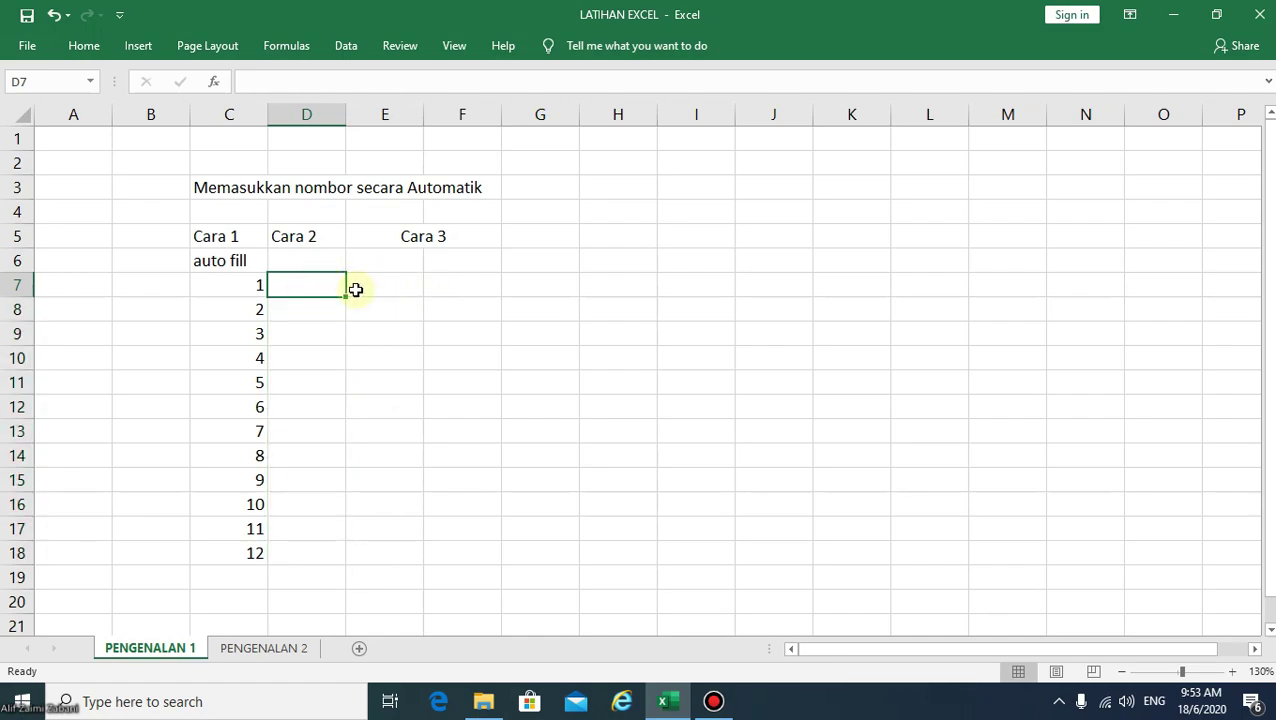
text(1)
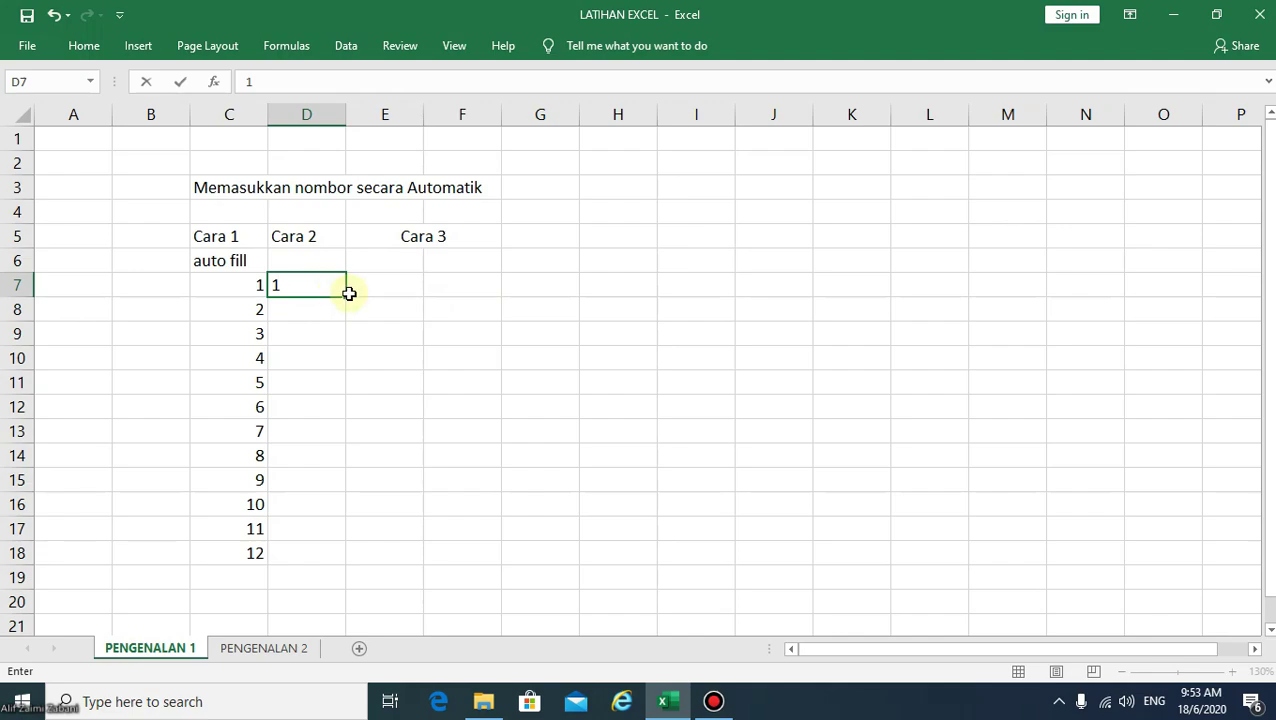
drag(347, 294, 338, 558)
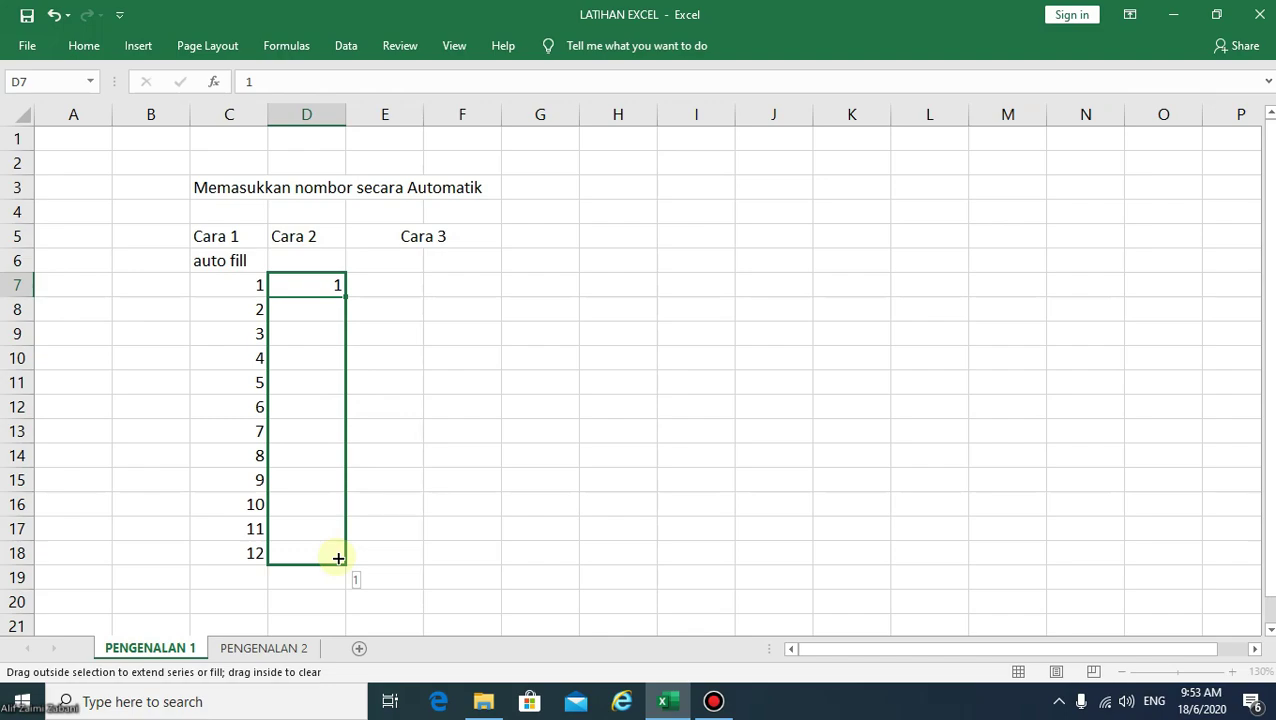
key(ctrl)
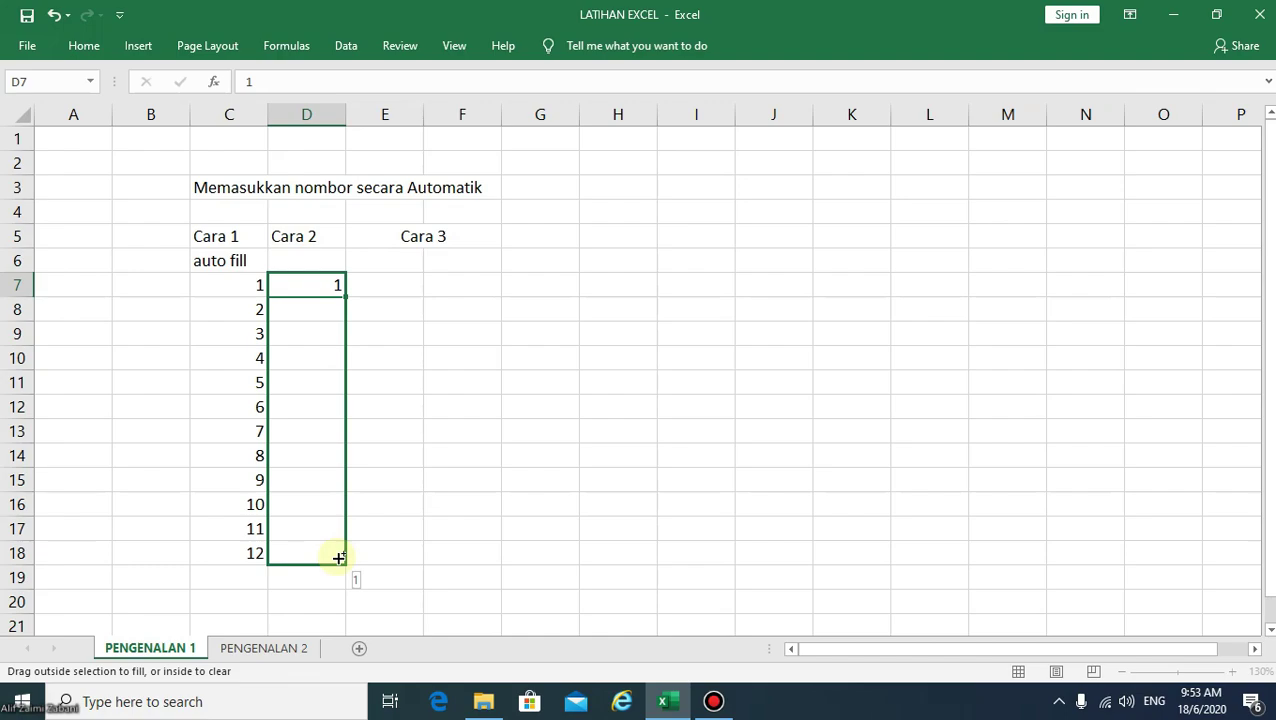
drag(338, 558, 338, 558)
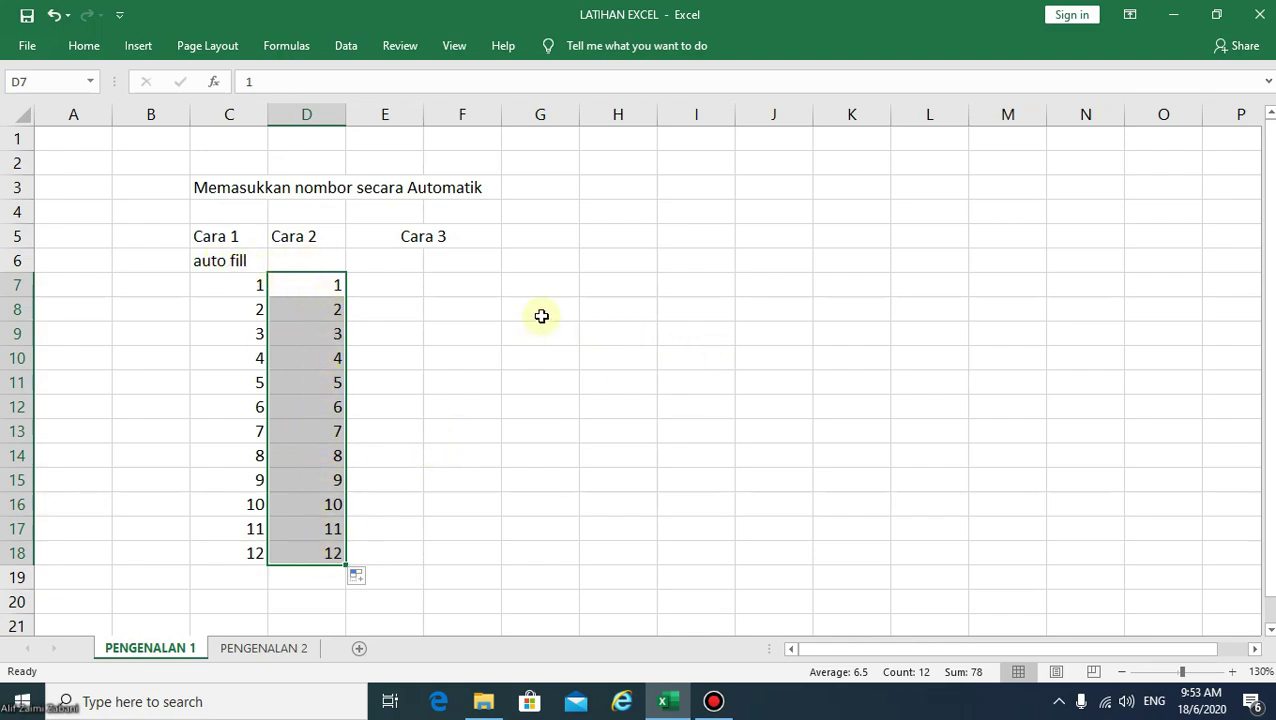
- Enter the label 'ctrl drag' in cell D6
click(320, 262)
text(c)
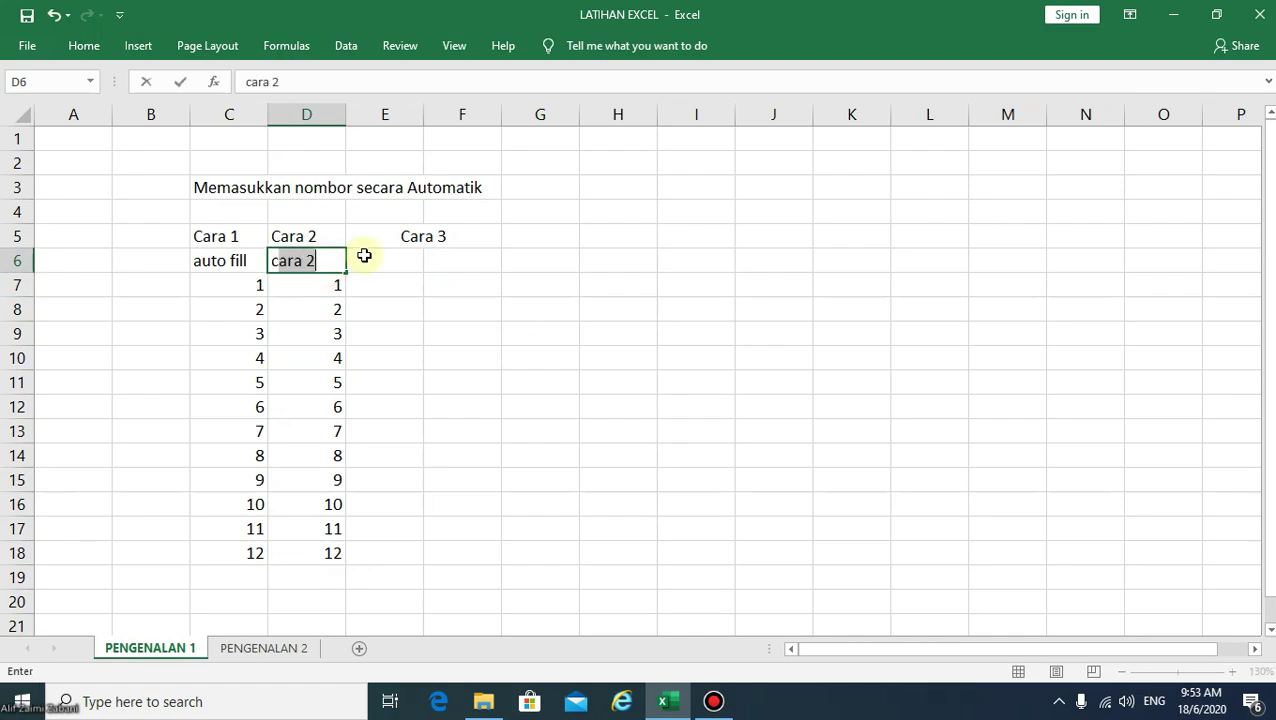
text(tr)
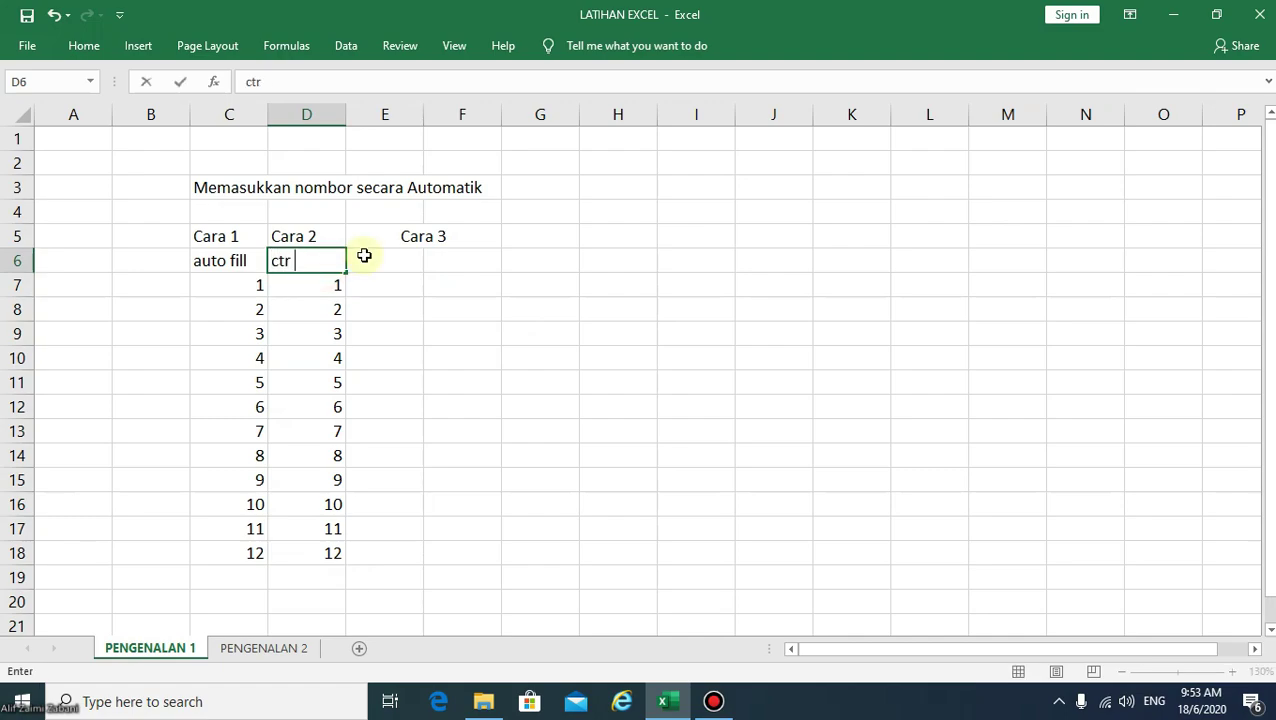
text(l drag)
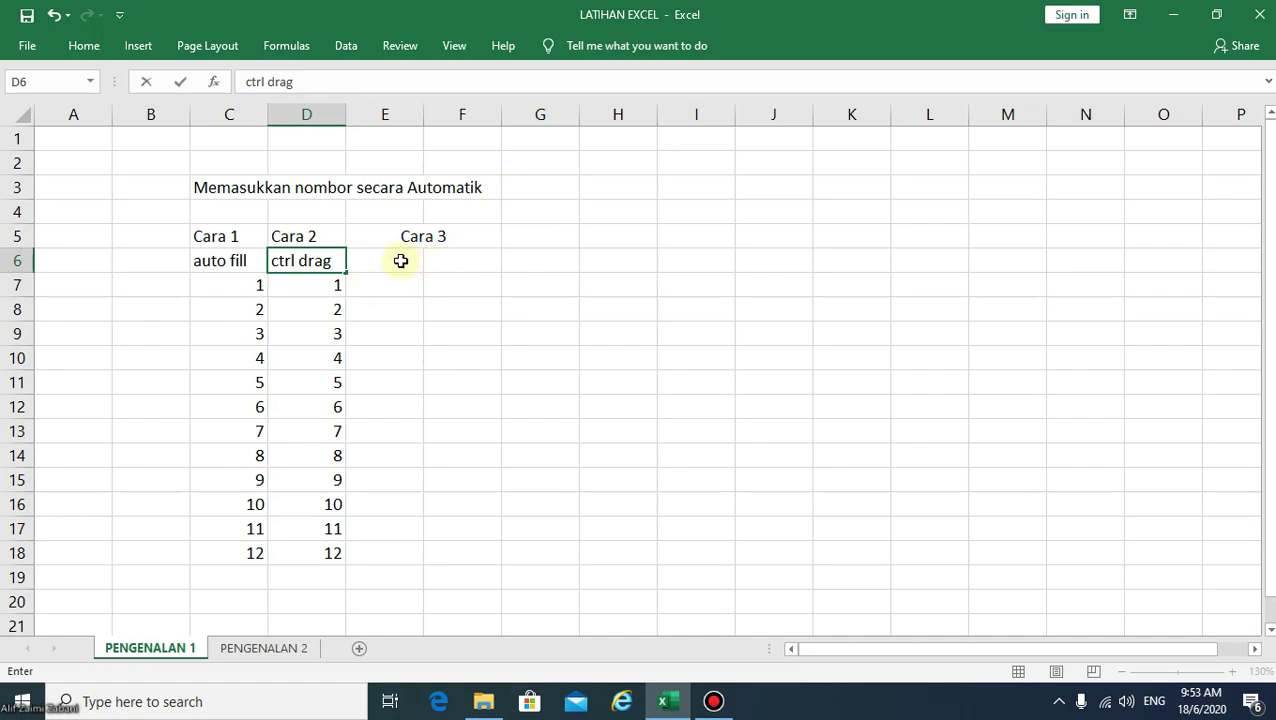
click(401, 262)
click(436, 260)
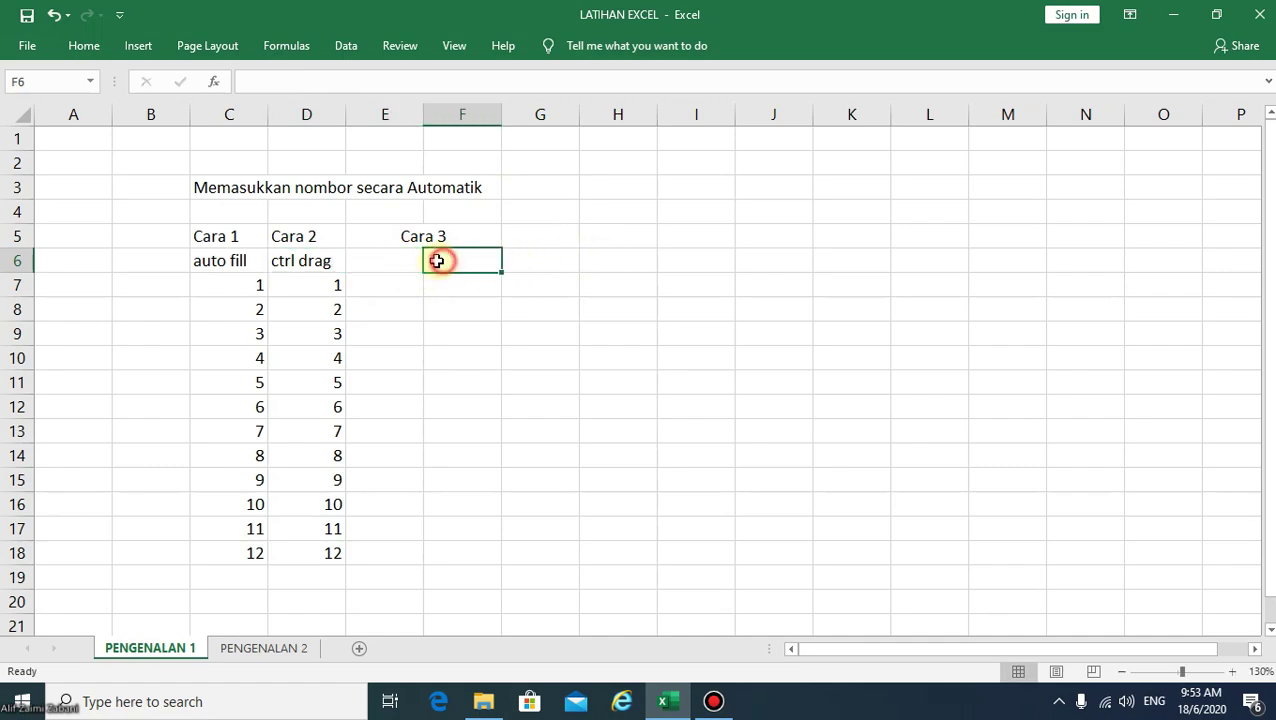
click(384, 260)
click(450, 260)
click(396, 260)
click(440, 262)
click(404, 262)
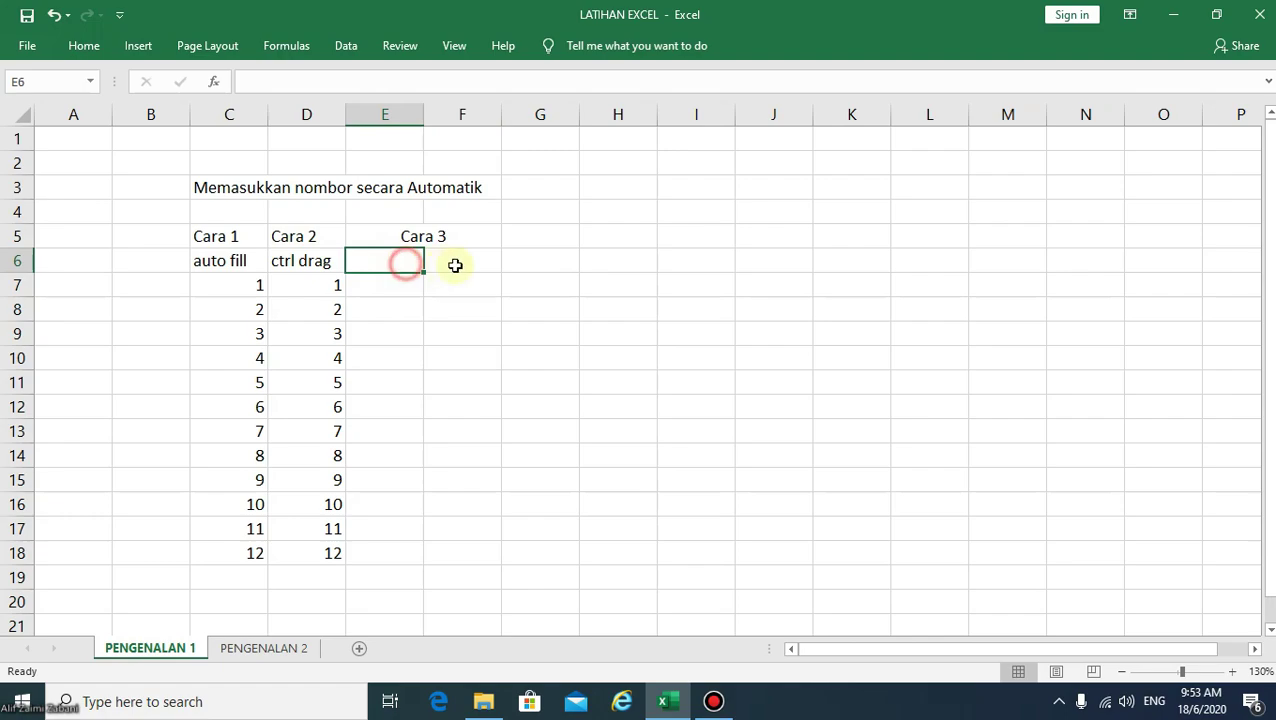
click(467, 262)
- Enter the label 'custom' in cell E6, then select E7
click(373, 262)
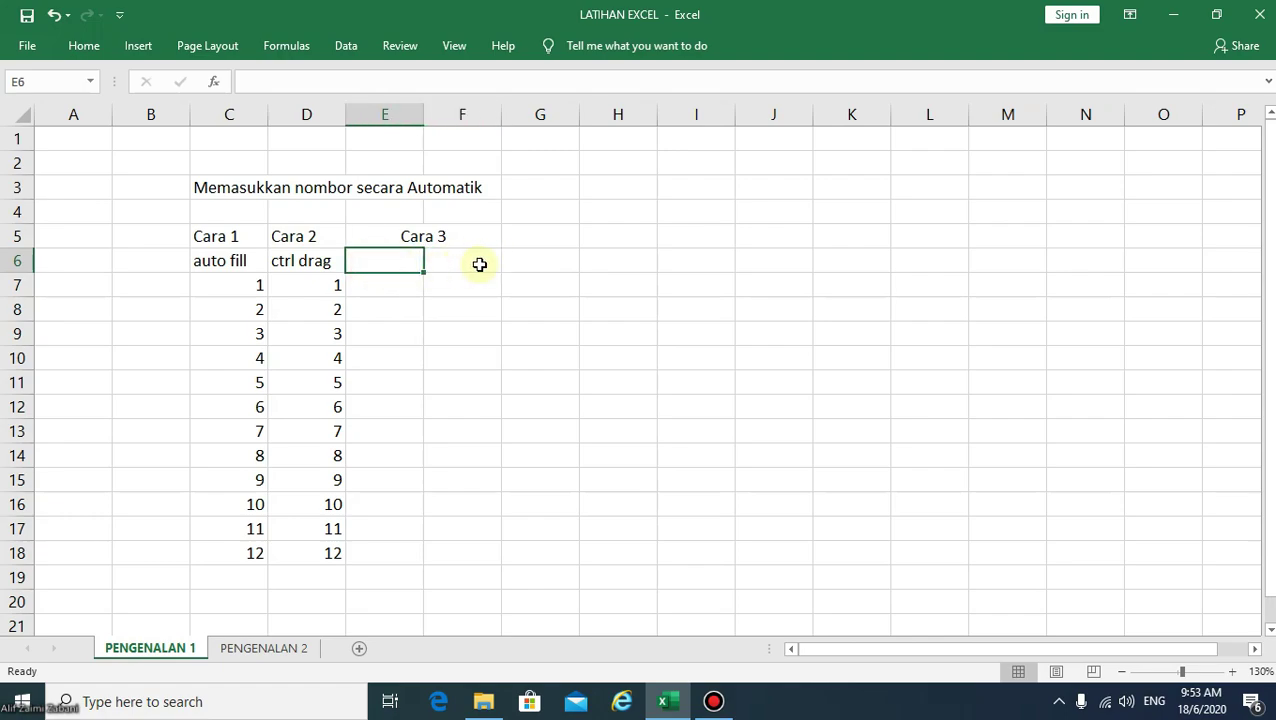
text(cu)
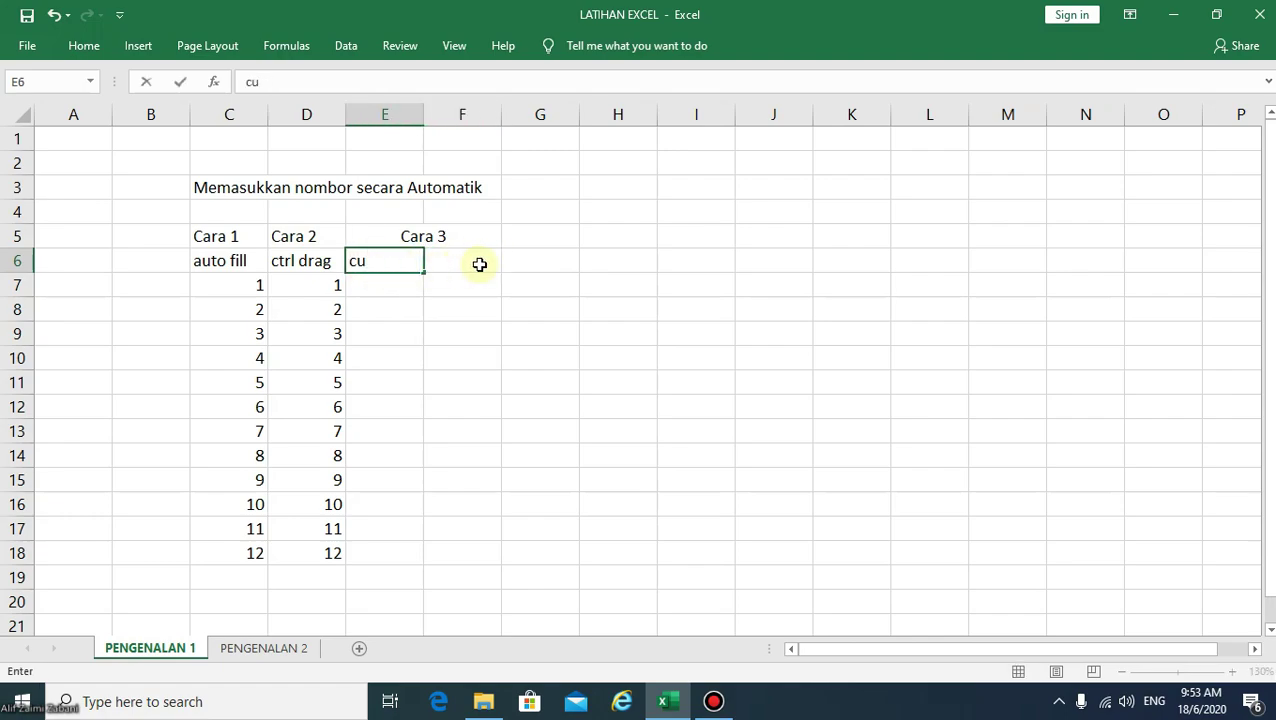
text(stom)
click(447, 316)
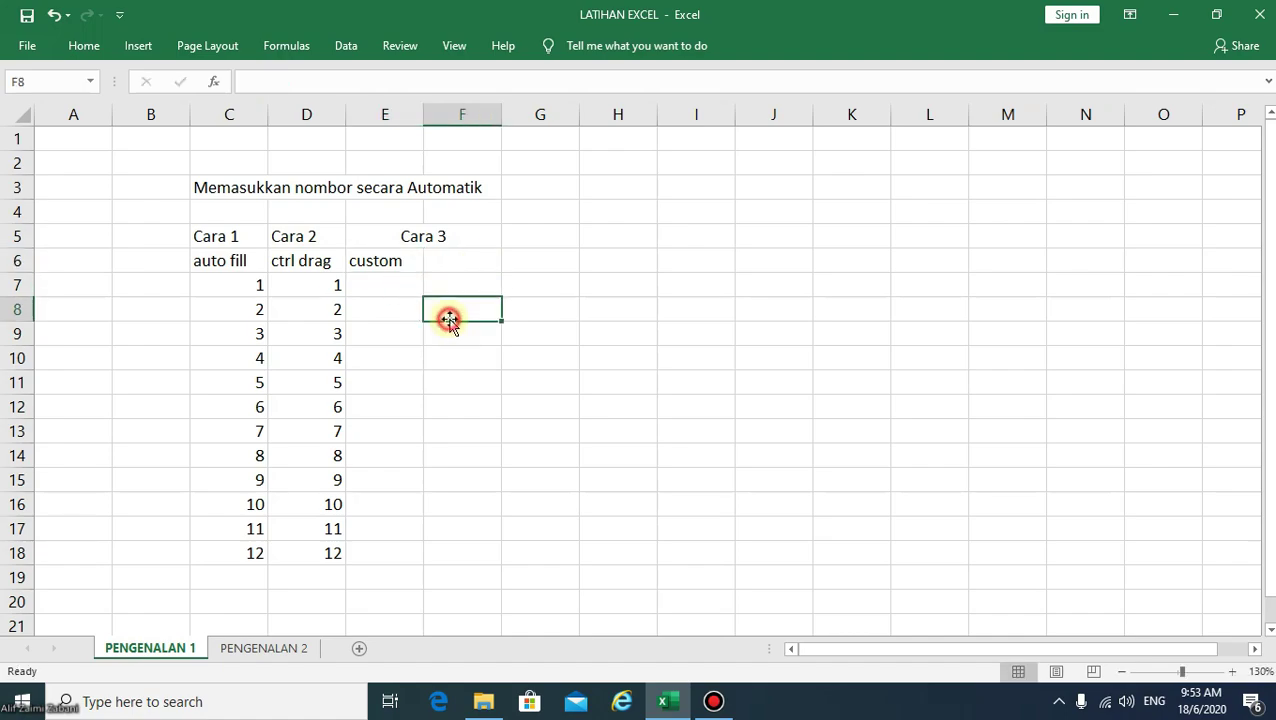
click(398, 284)
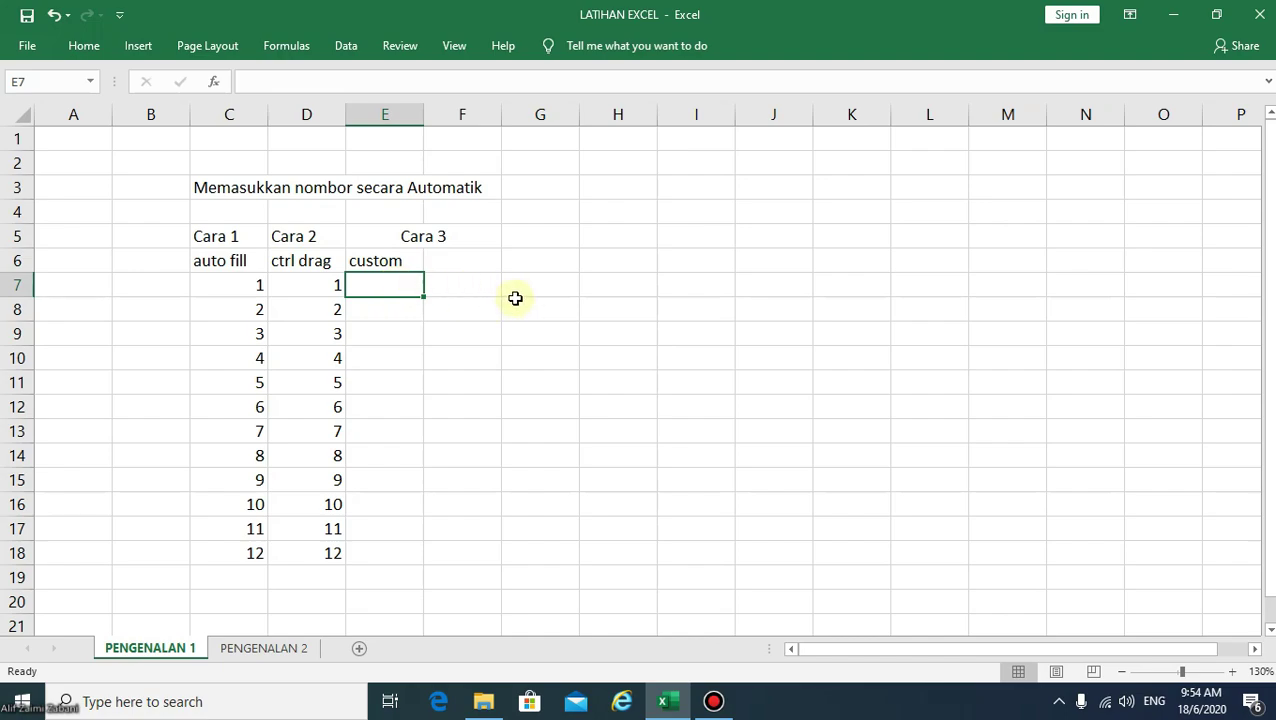
text(sta)
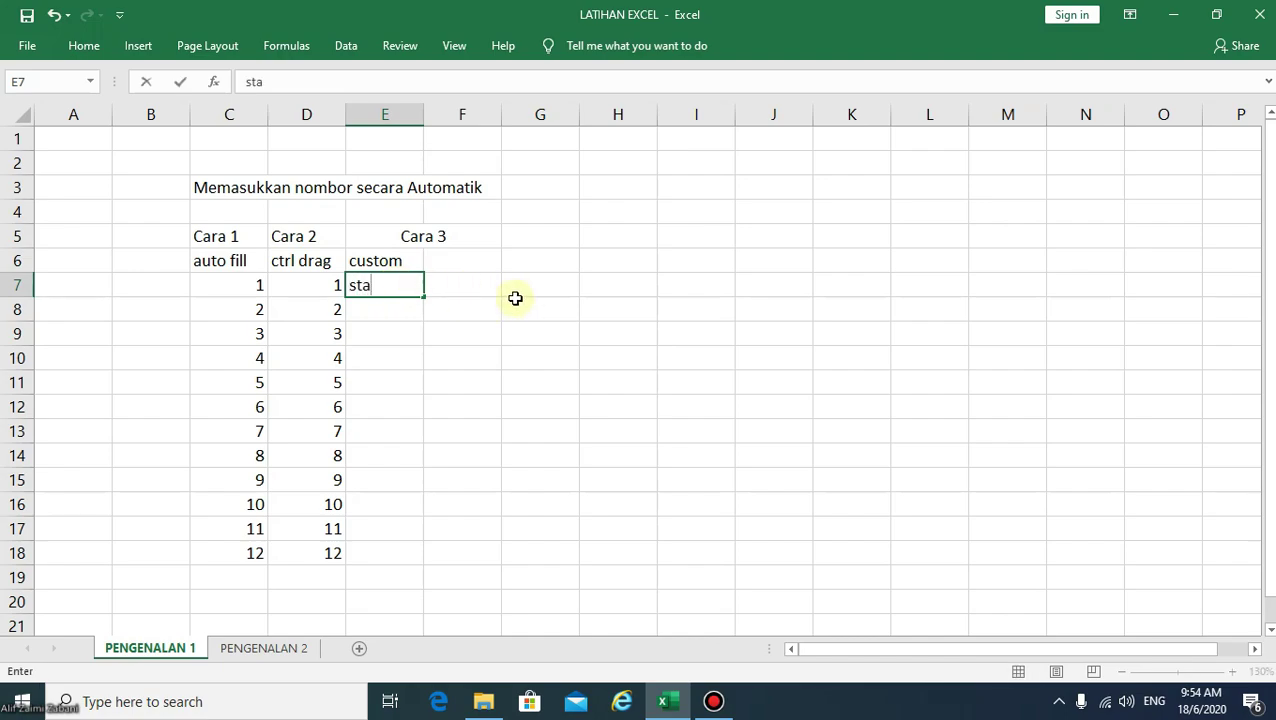
text(ff 1)
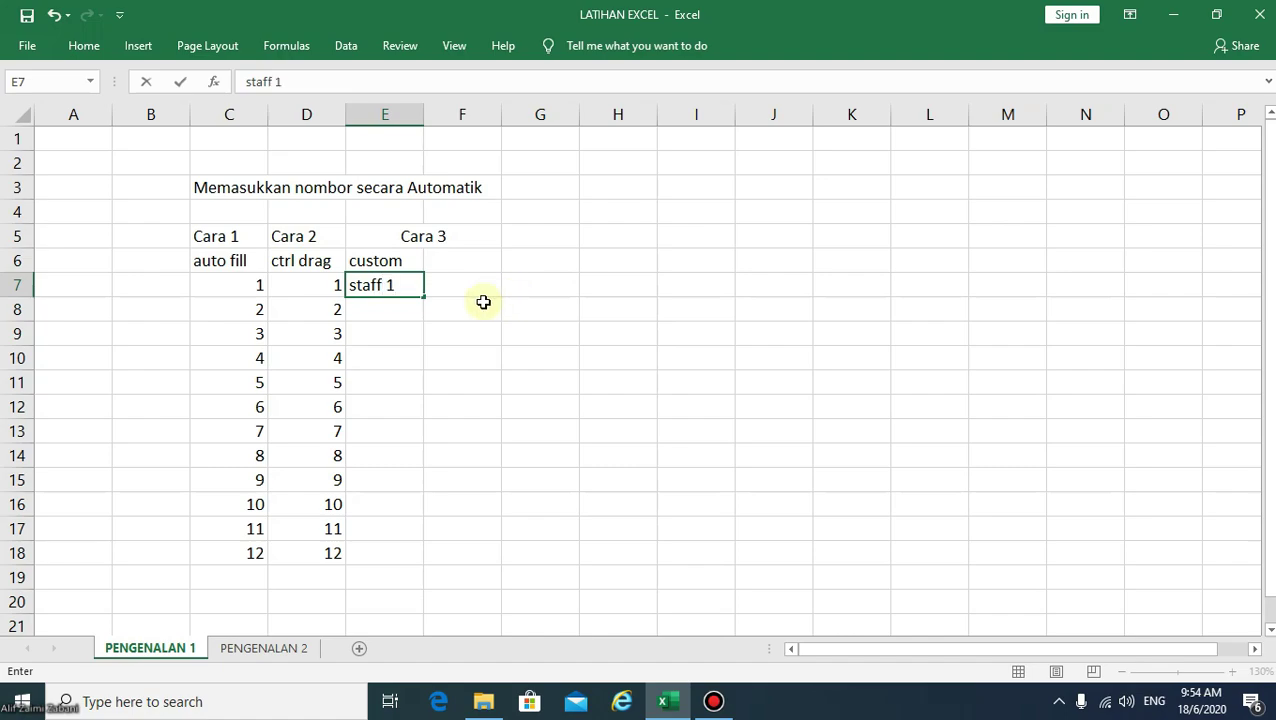
click(408, 312)
click(394, 285)
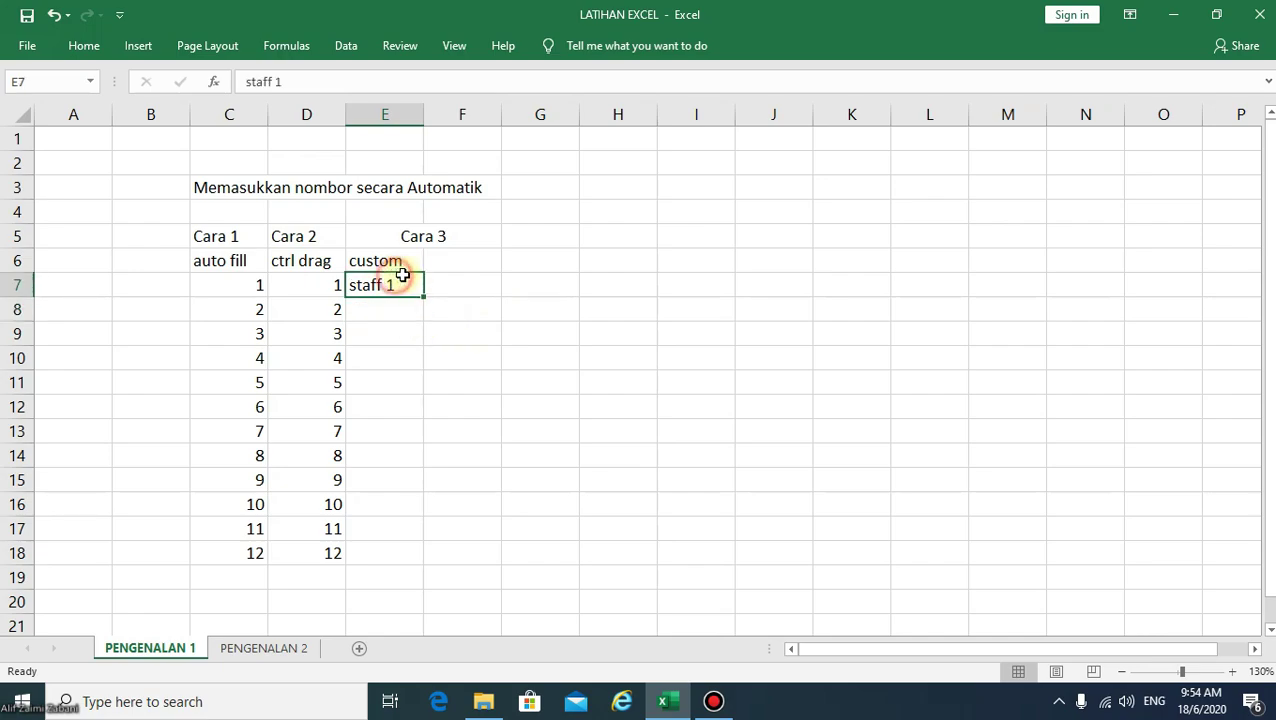
mouse_move(426, 298)
mouse_down()
mouse_move(421, 562)
mouse_move(491, 541)
mouse_up()
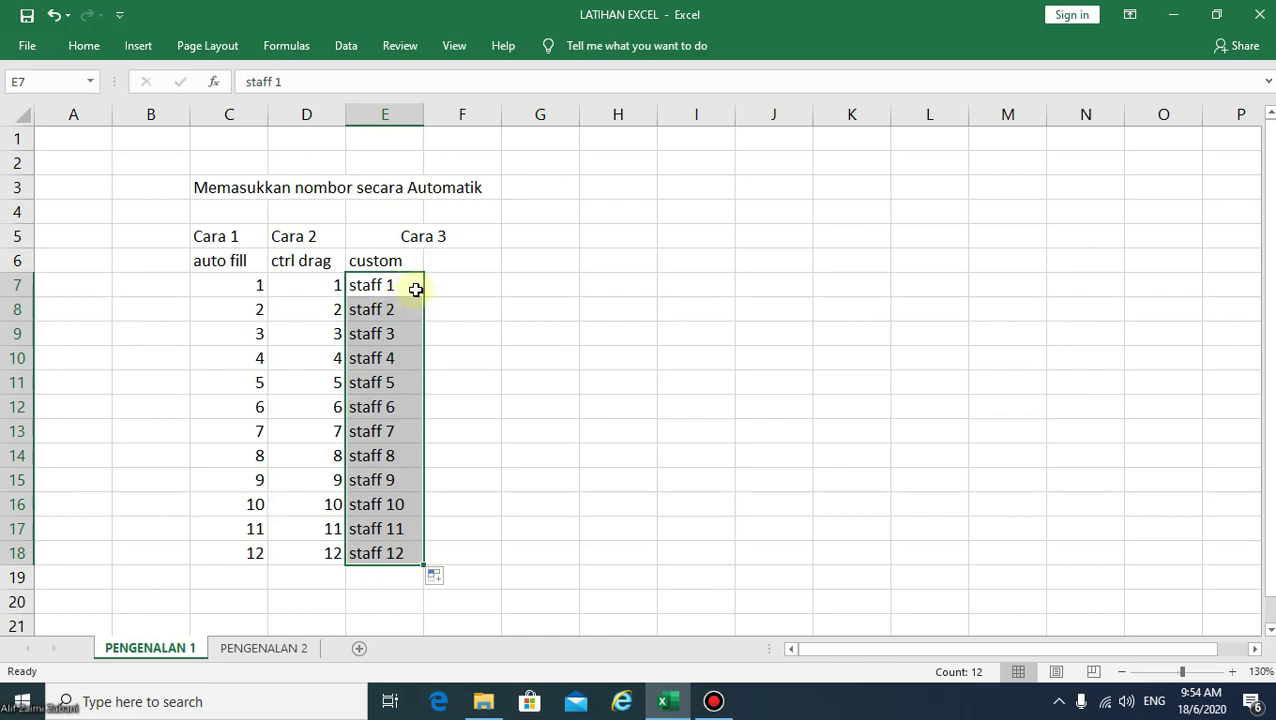
key(Delete)
click(384, 293)
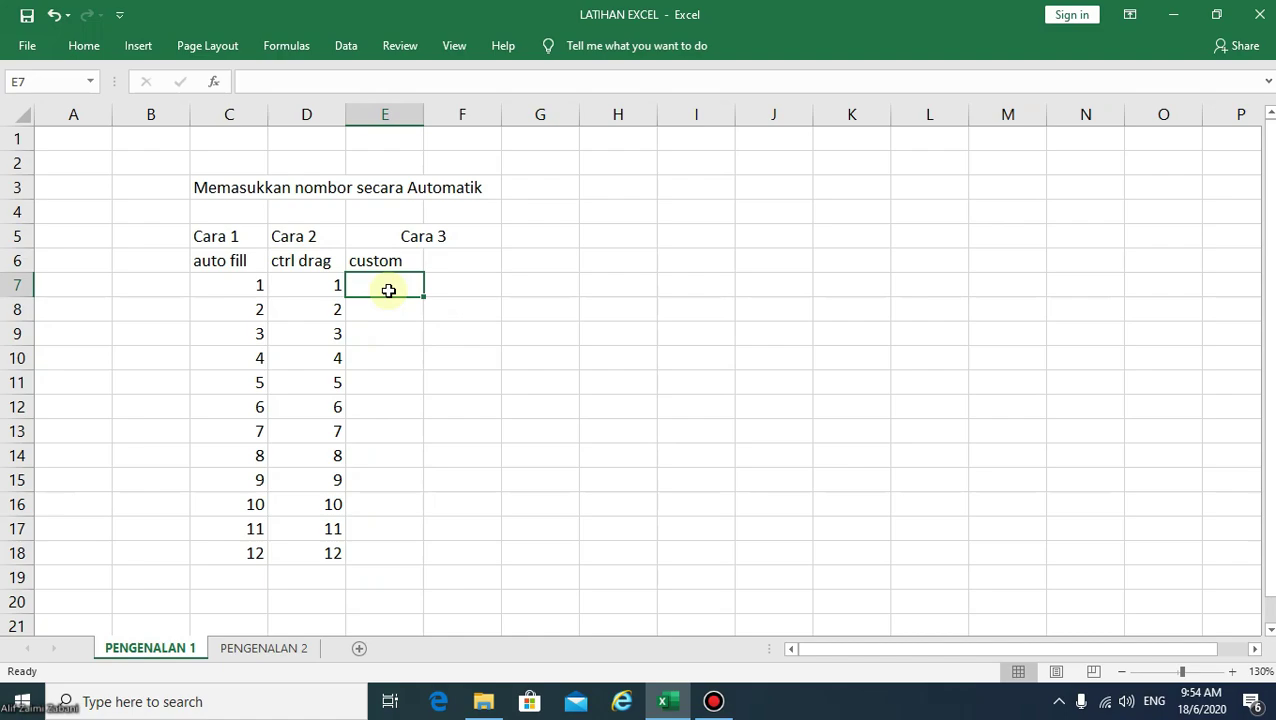
- Fill E7:E18 with pekerja 001 to pekerja 012 and AutoFit column E's width
text(pekerj)
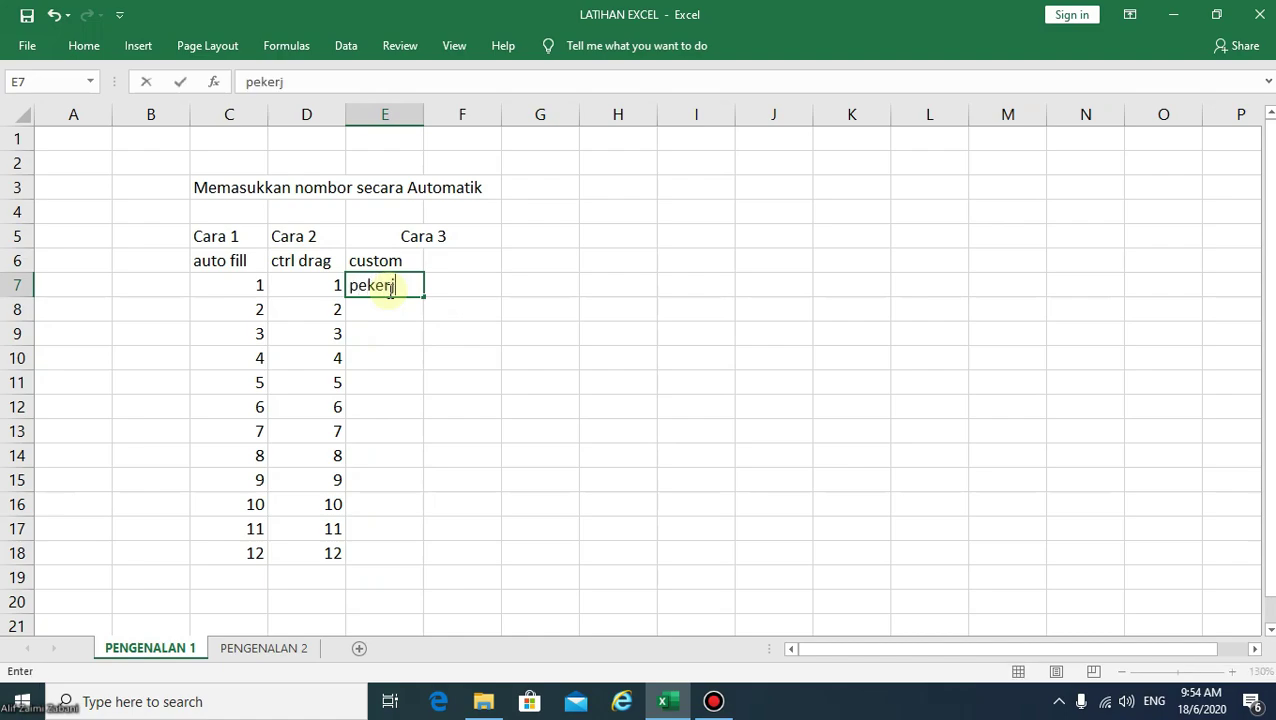
text(a 001)
click(480, 317)
click(418, 287)
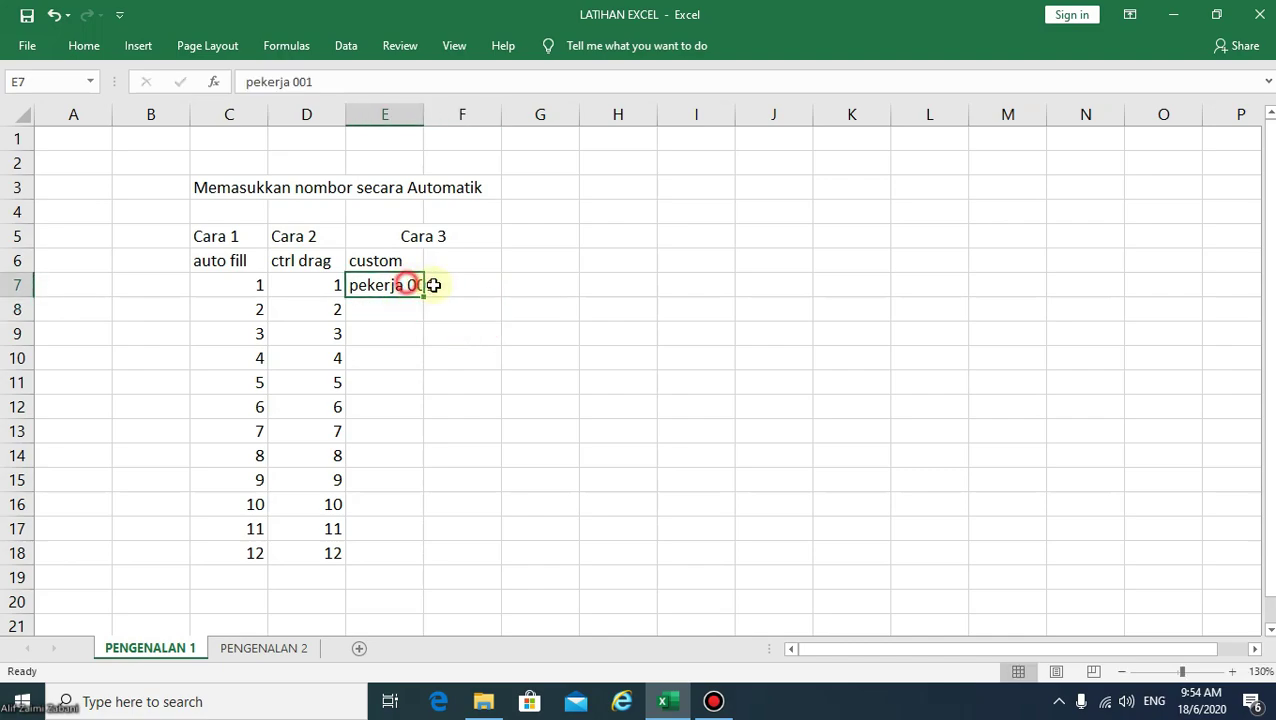
drag(426, 299, 428, 560)
click(614, 536)
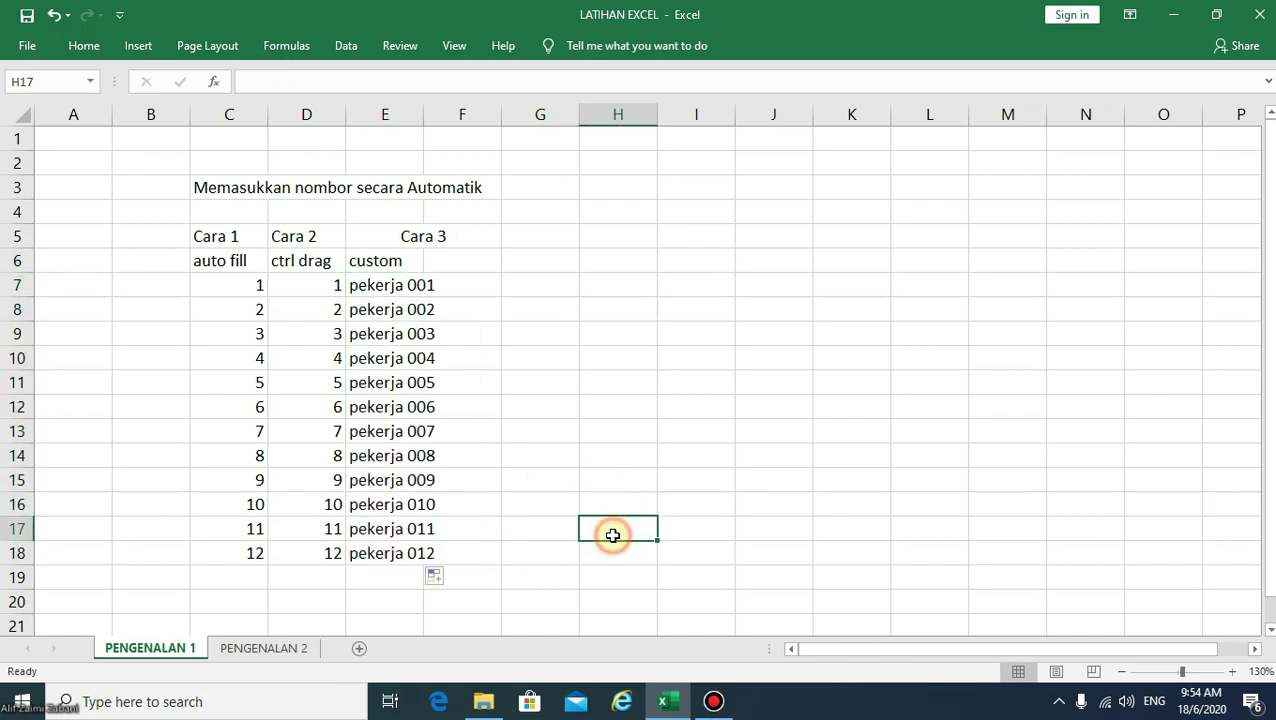
double_click(423, 114)
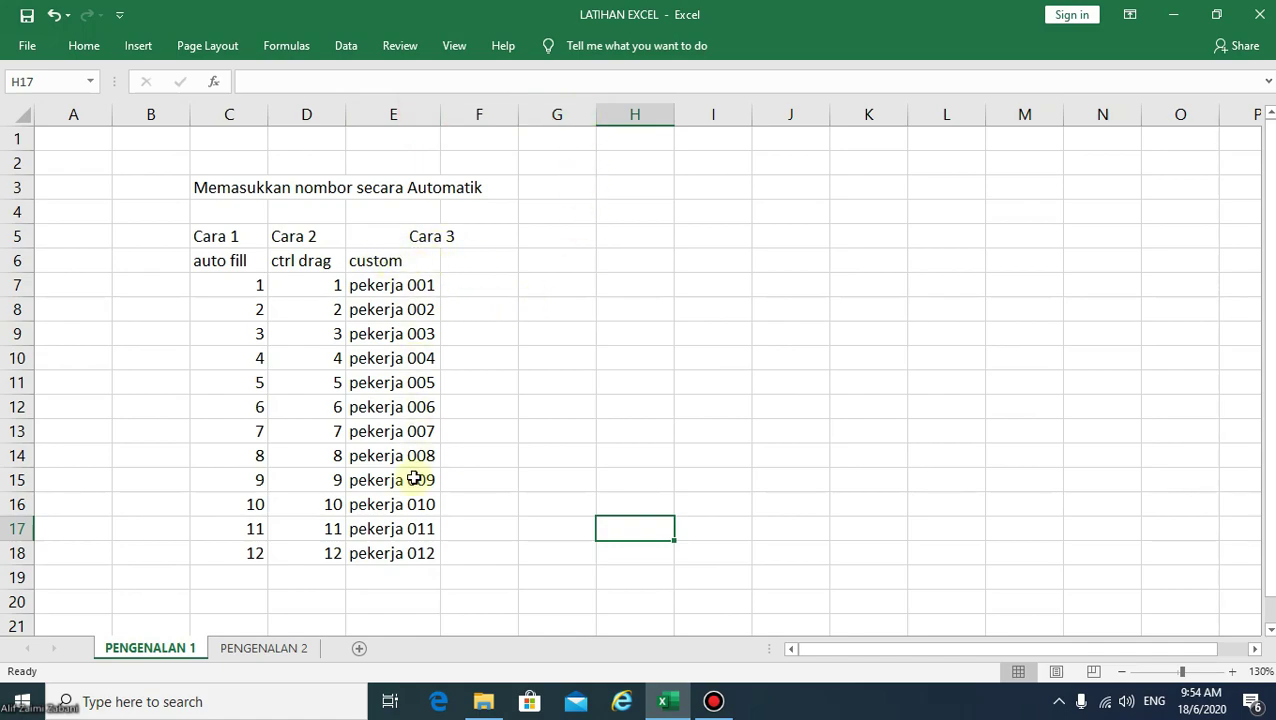
- Enter the label 'bezaan' in cell F6
click(487, 258)
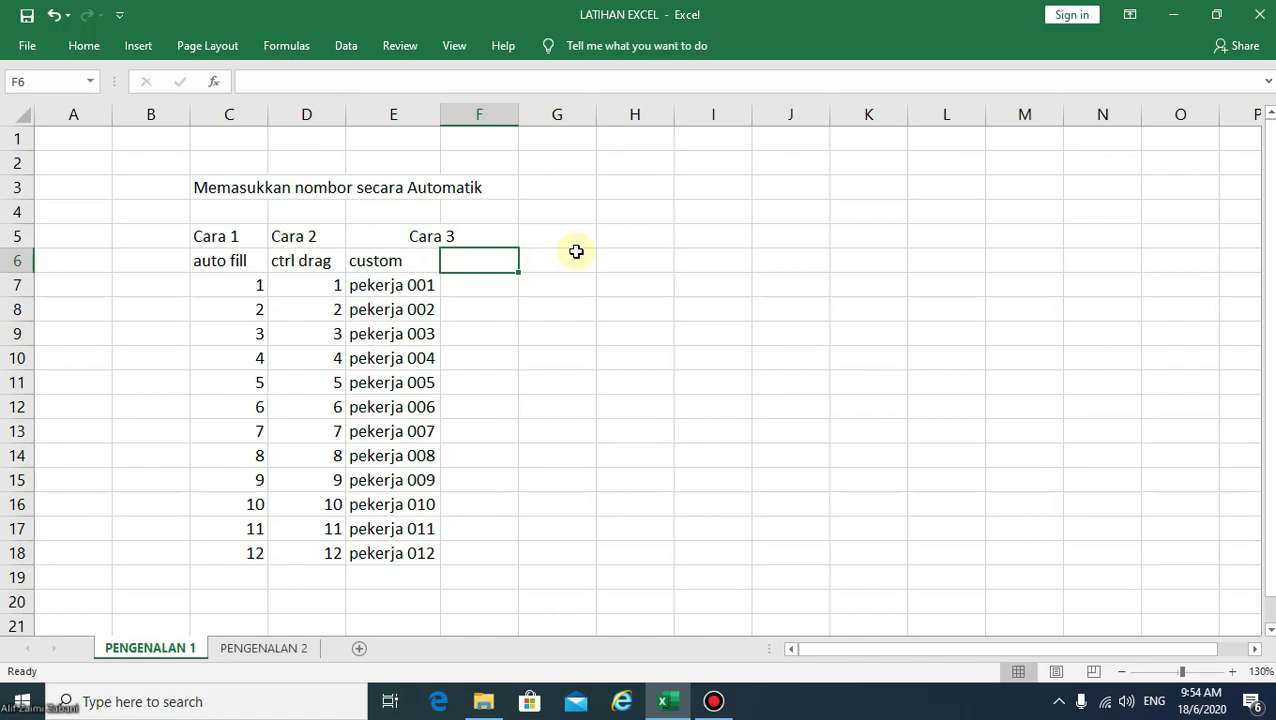
text(beza)
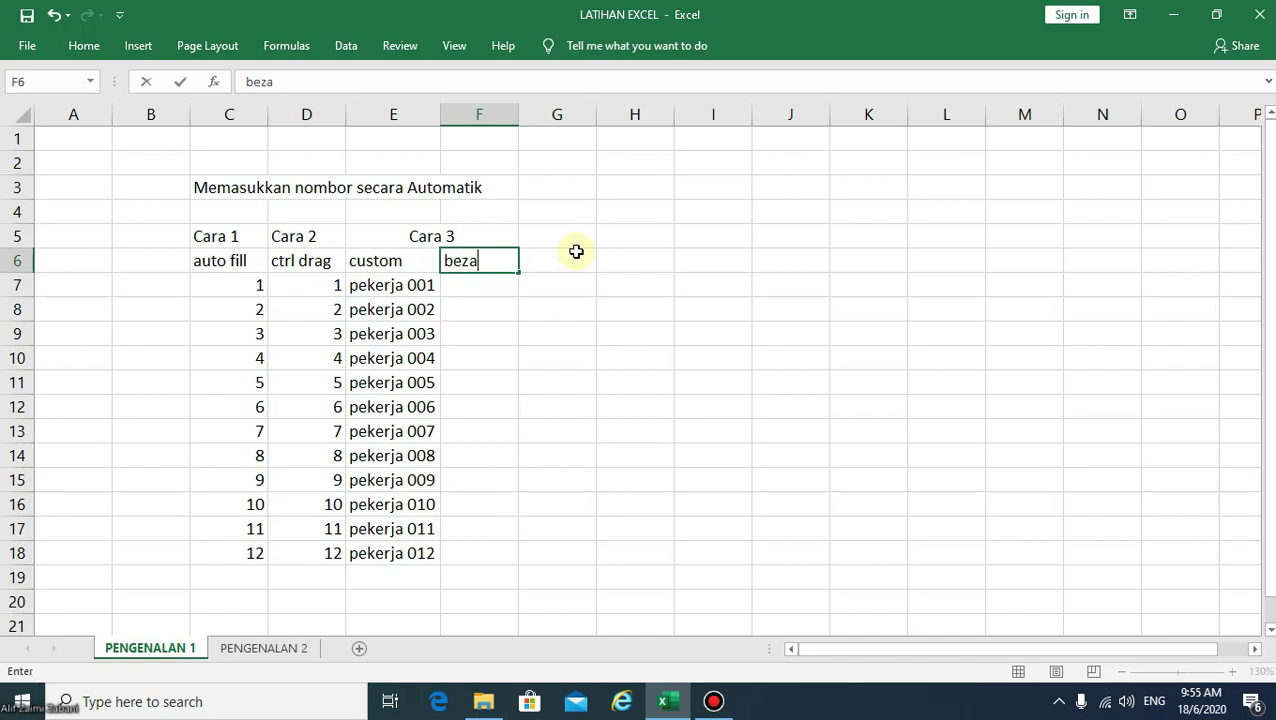
text(an)
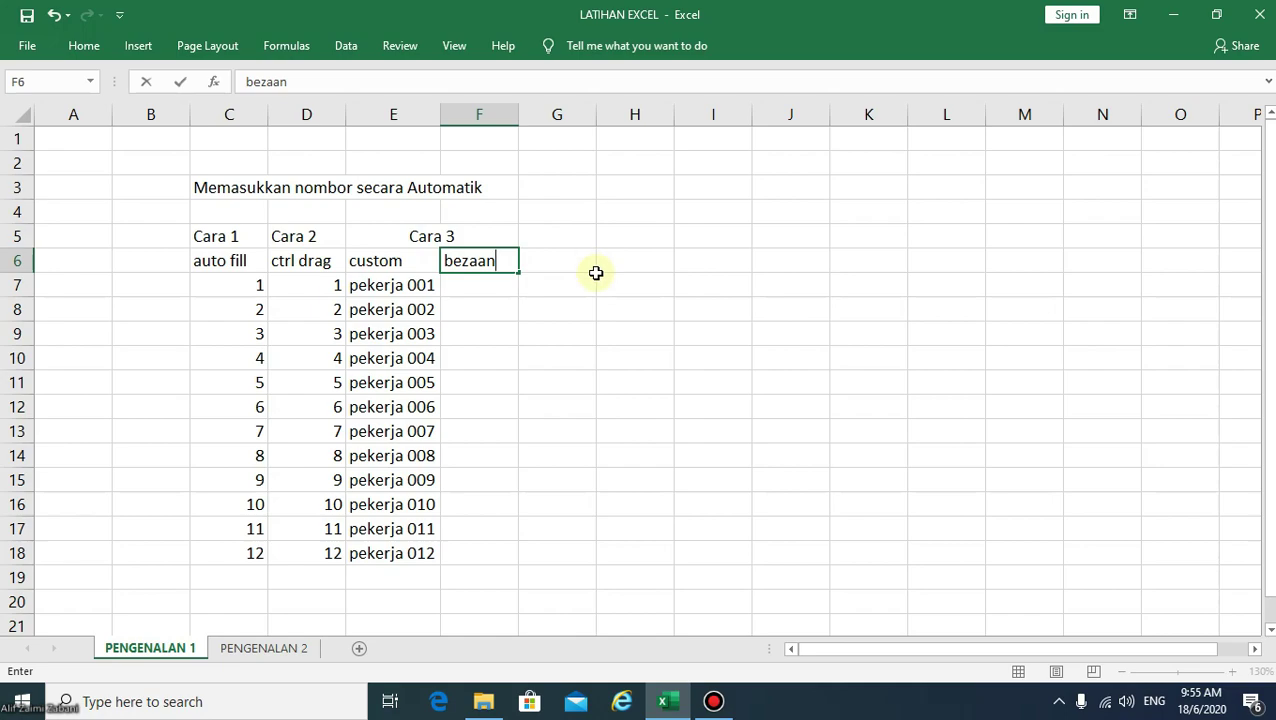
click(504, 288)
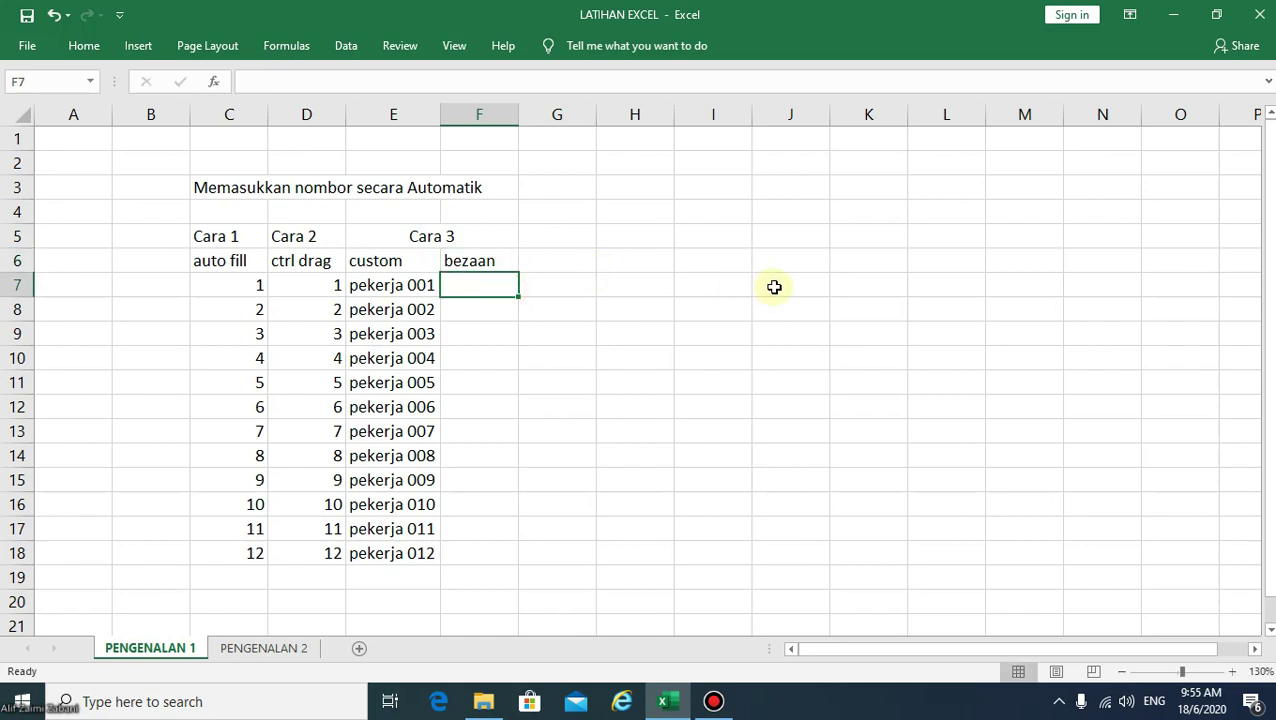
- Enter 7 in F7 and 11 in F8, then select both cells
text(7)
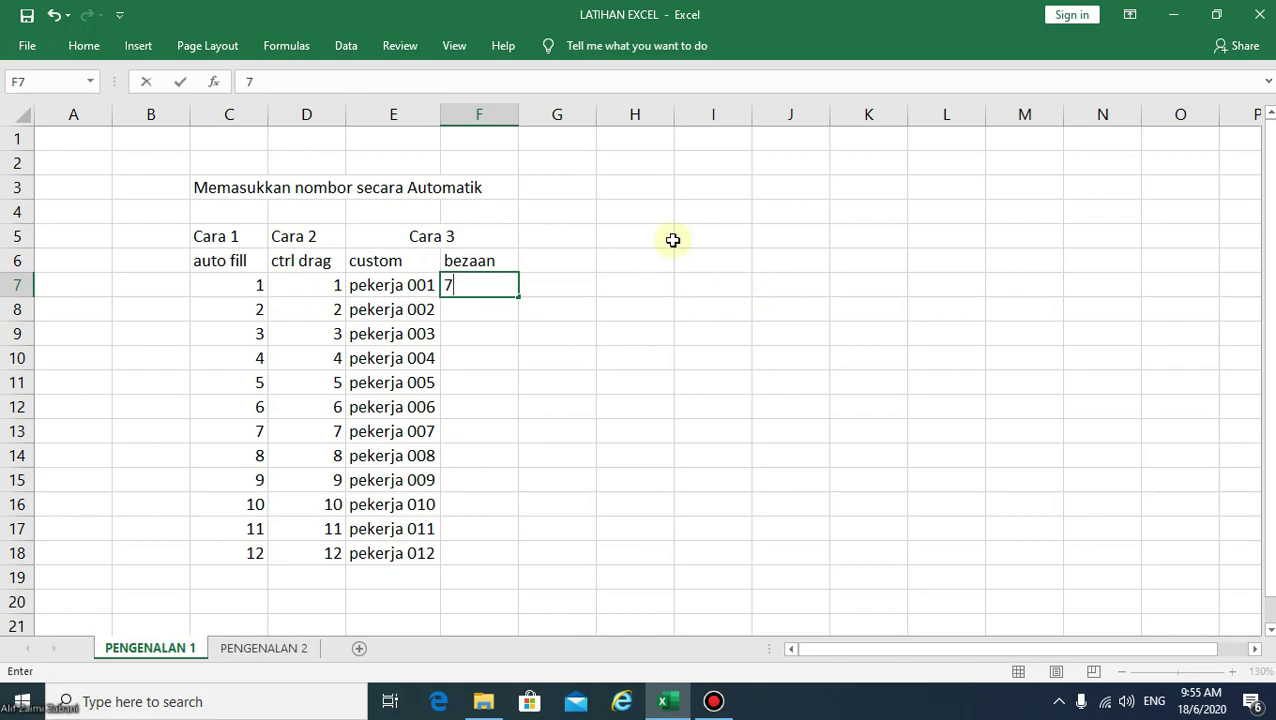
click(498, 308)
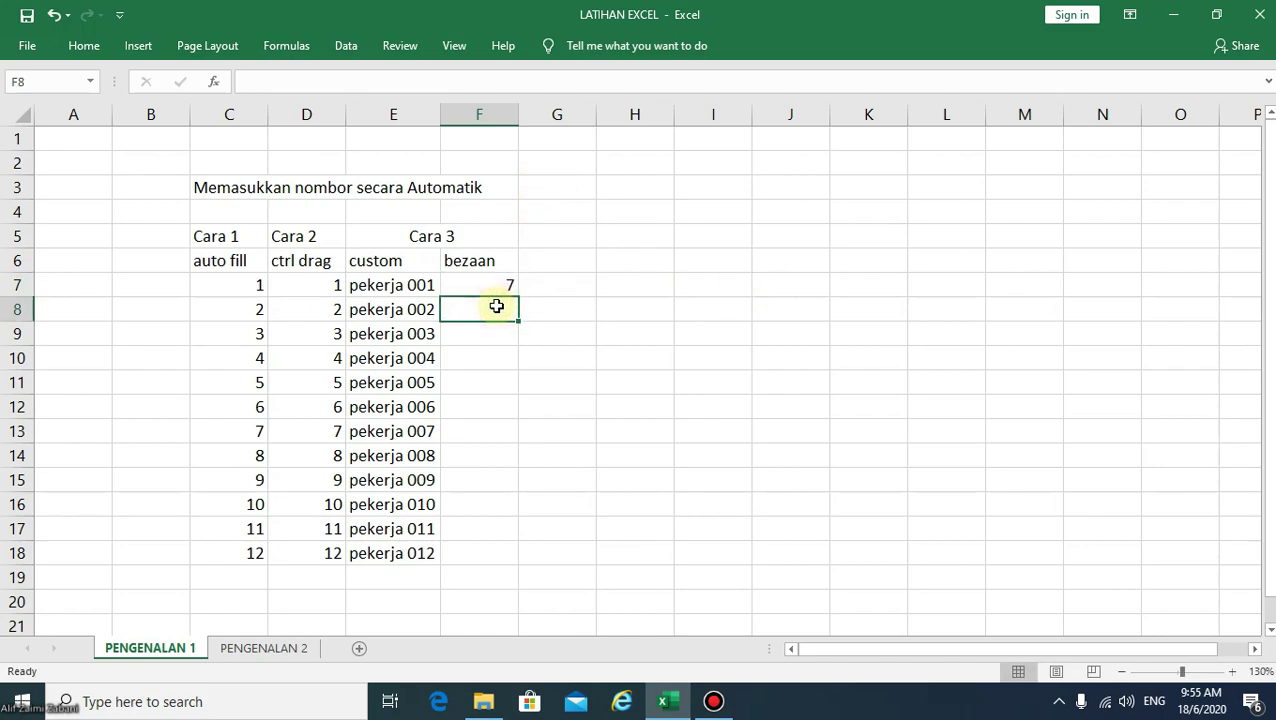
text(11)
click(508, 330)
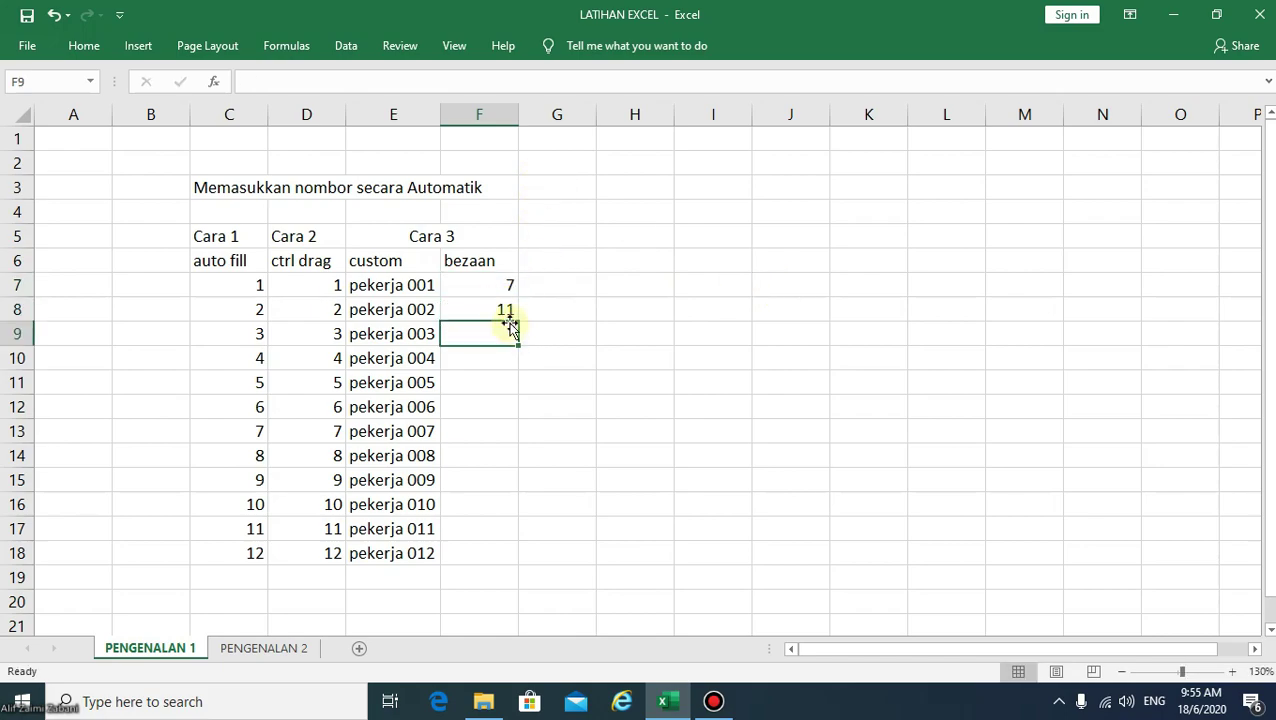
drag(507, 283, 500, 310)
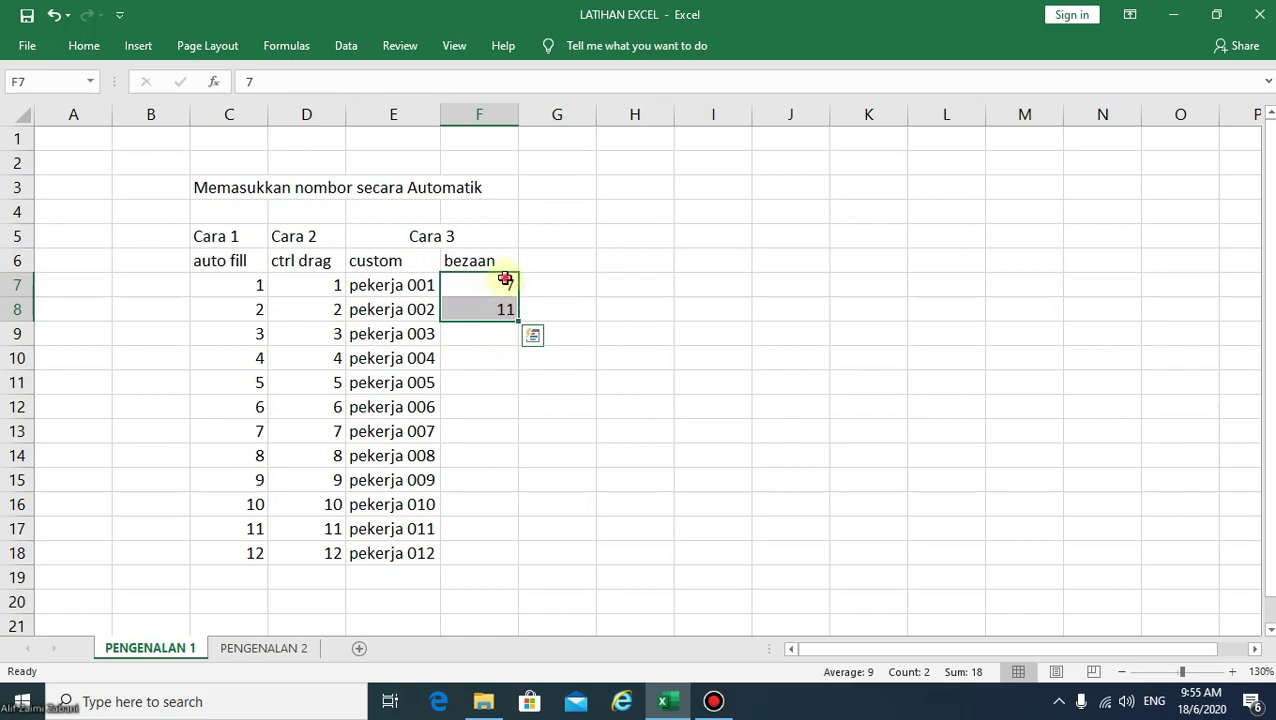
click(505, 283)
- Extend the 7, 11 pair down to F18 as a step-4 series ending at 51
drag(505, 283, 504, 306)
drag(519, 321, 513, 562)
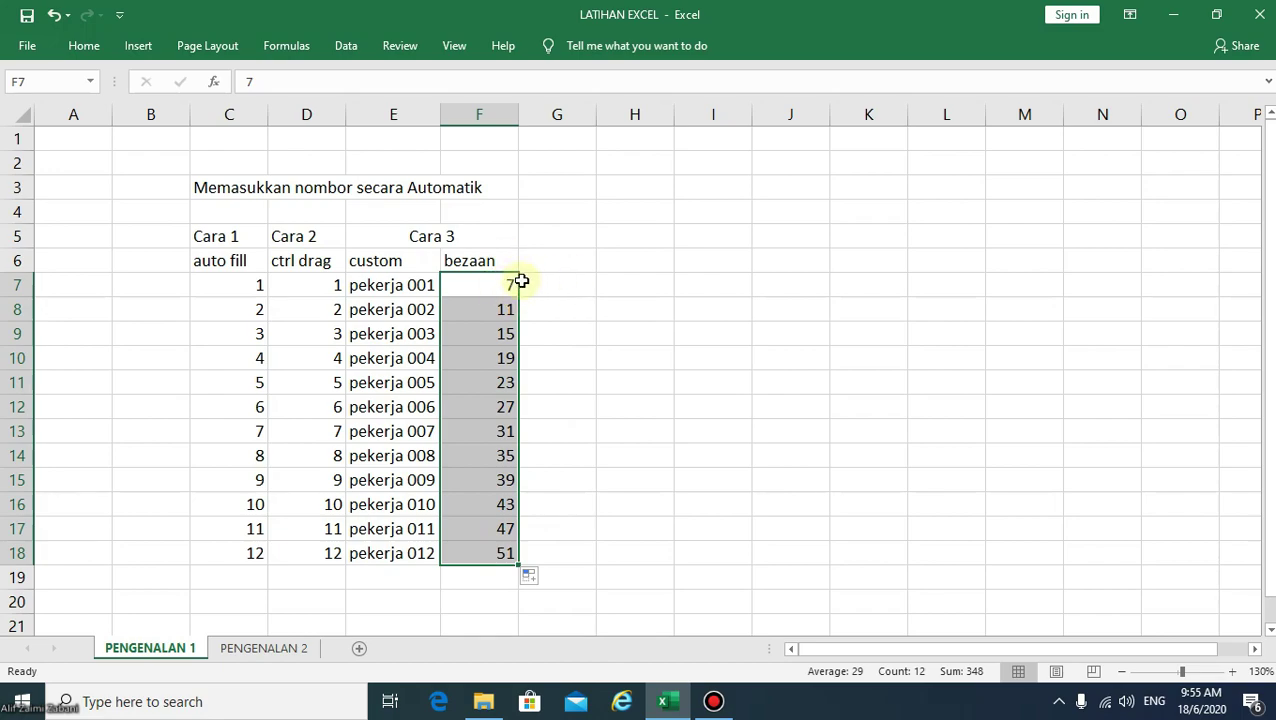
click(570, 307)
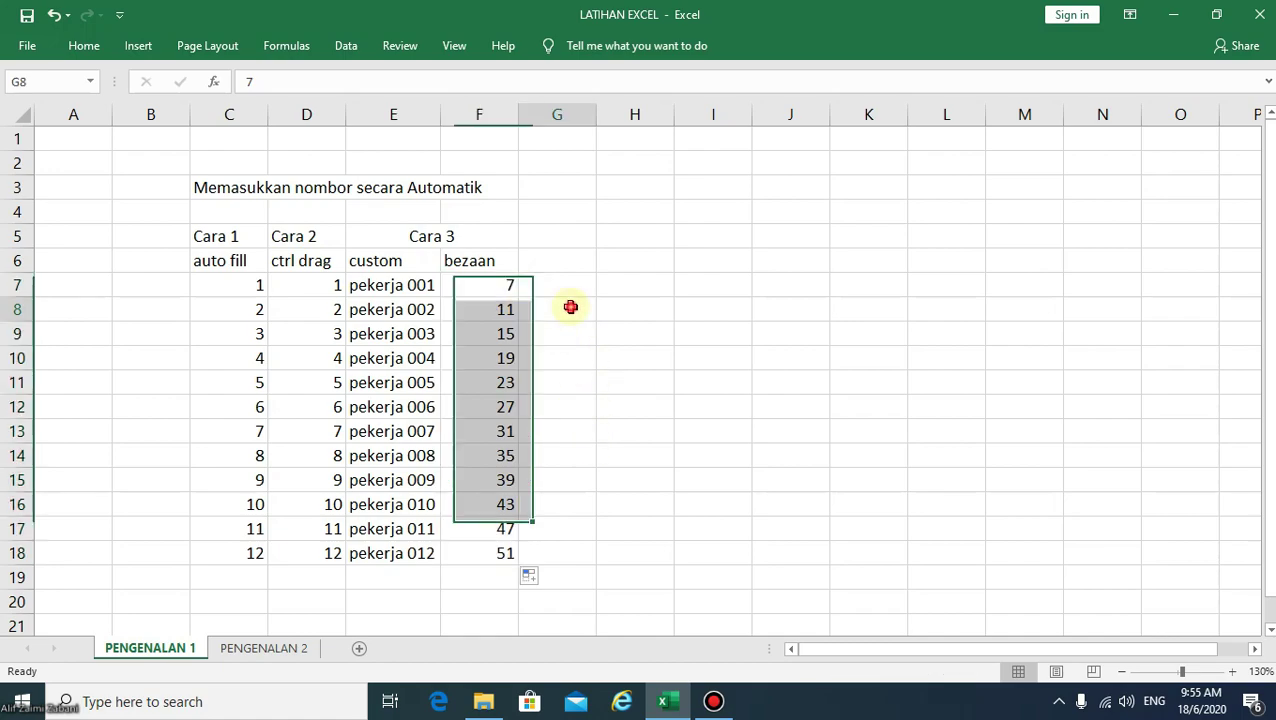